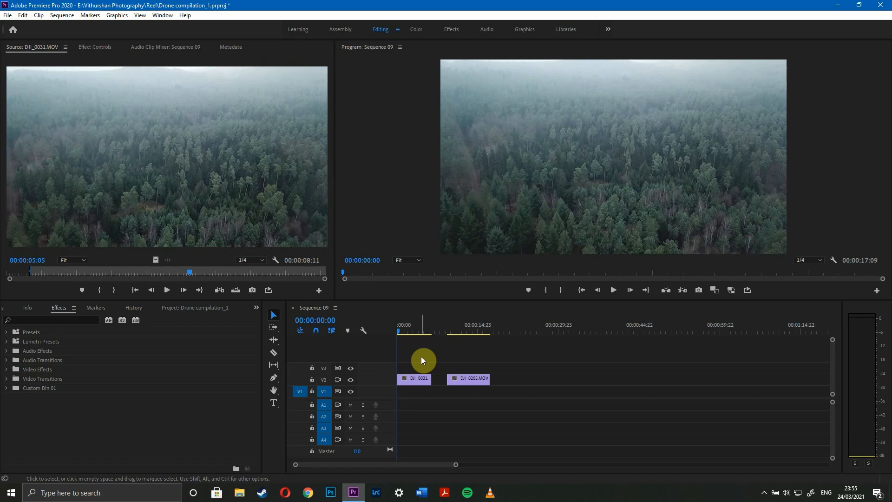
Replace the first timeline clip, DJI_0031.MOV, with an After Effects composition.
mouse_move(403, 328)
mouse_down()
mouse_move(479, 330)
mouse_move(381, 335)
mouse_move(426, 330)
mouse_move(407, 331)
mouse_up()
click(420, 378)
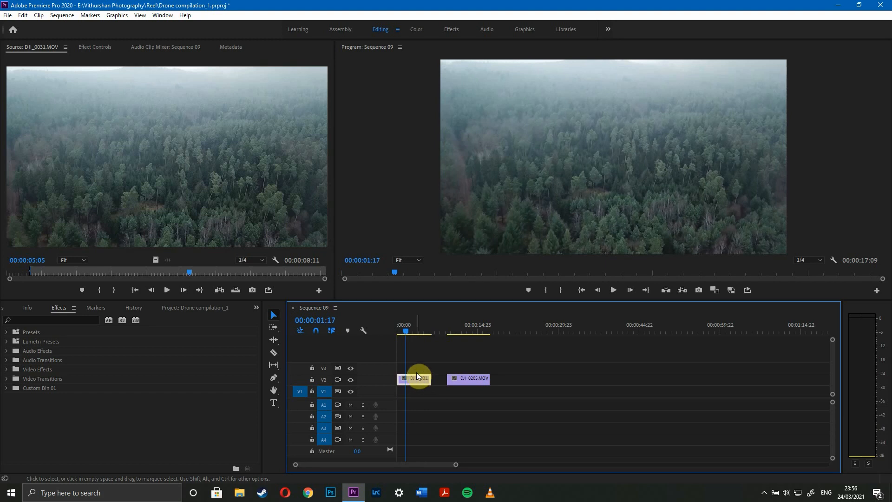
click(419, 365)
right_click(418, 381)
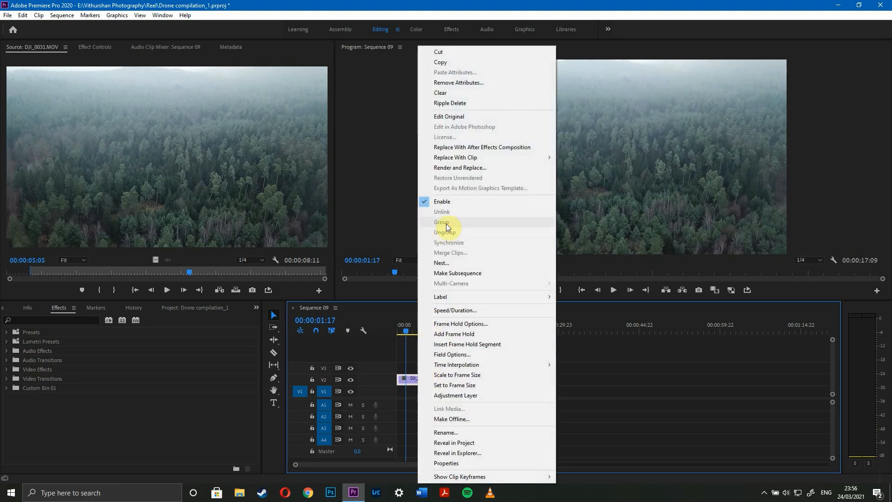
click(479, 147)
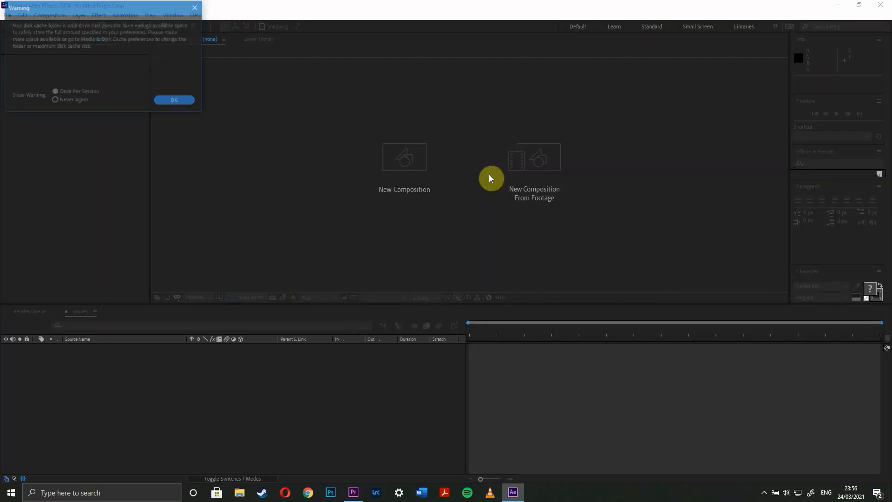
Dismiss the disk cache warning and save the new After Effects project as "youtube".
click(155, 99)
key(ctrl+s)
text(youtube)
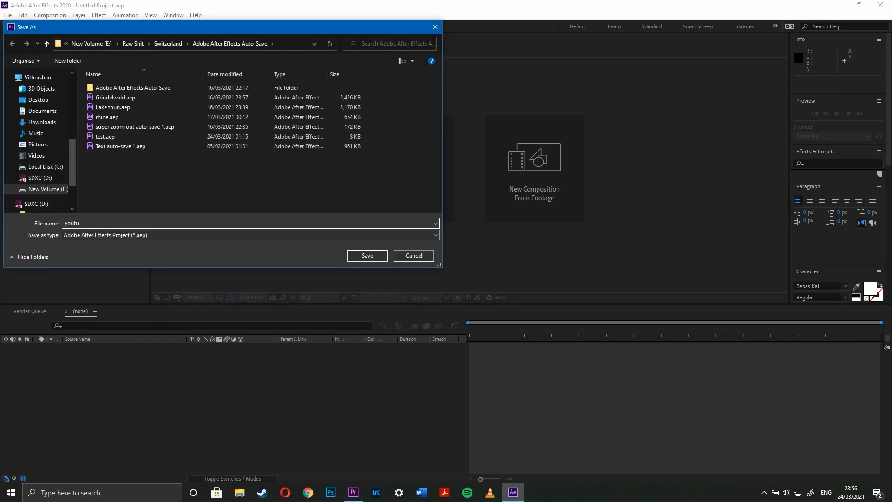
key(Return)
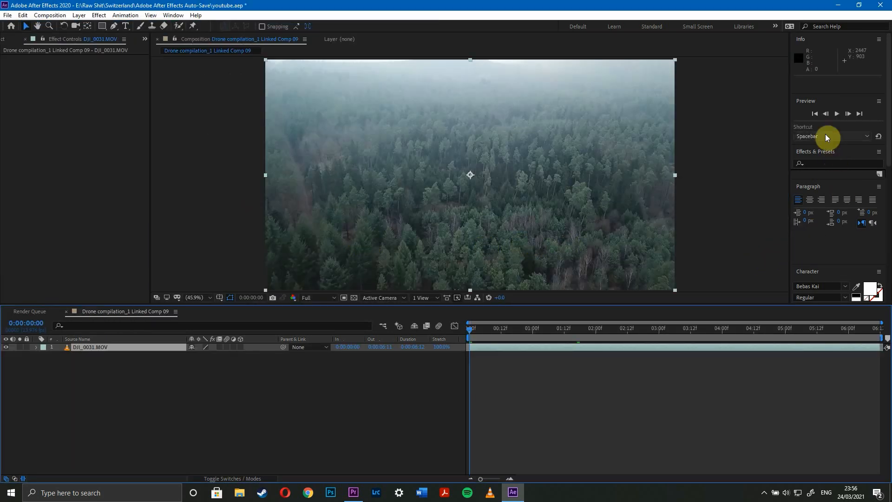
Run 3D camera tracking on the DJI_0031.MOV layer.
click(822, 153)
scroll(822, 228, down, 5)
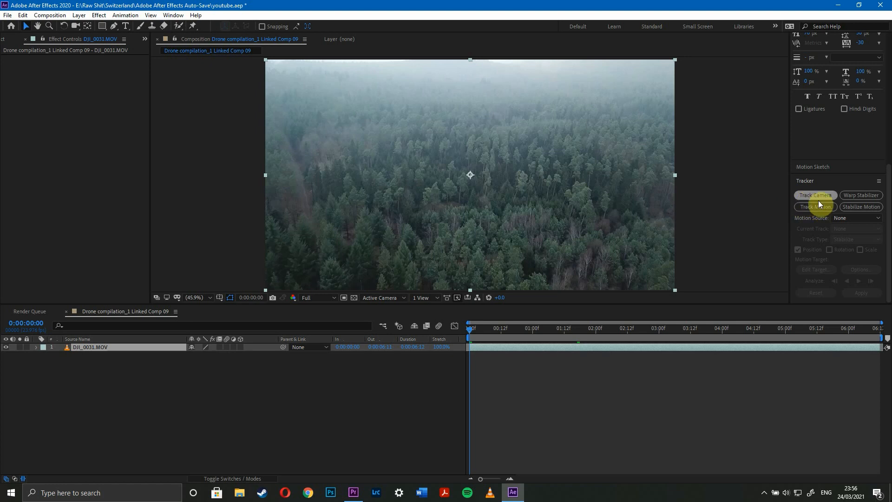
click(172, 16)
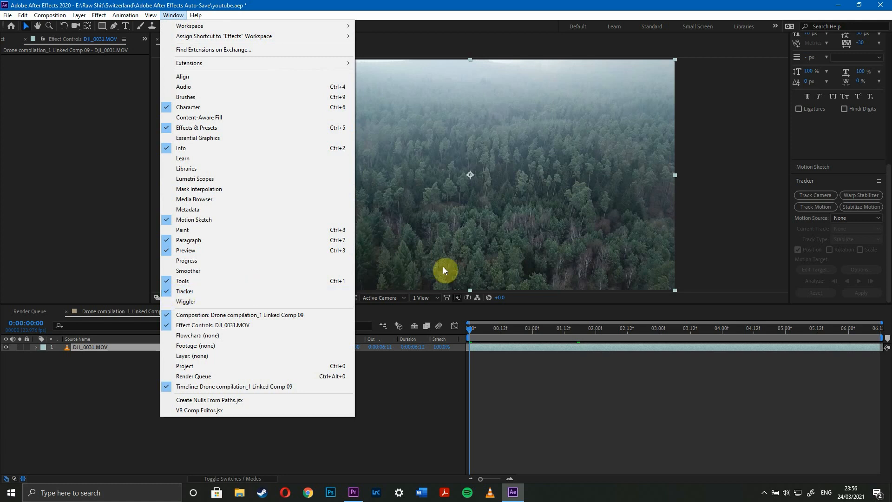
click(784, 215)
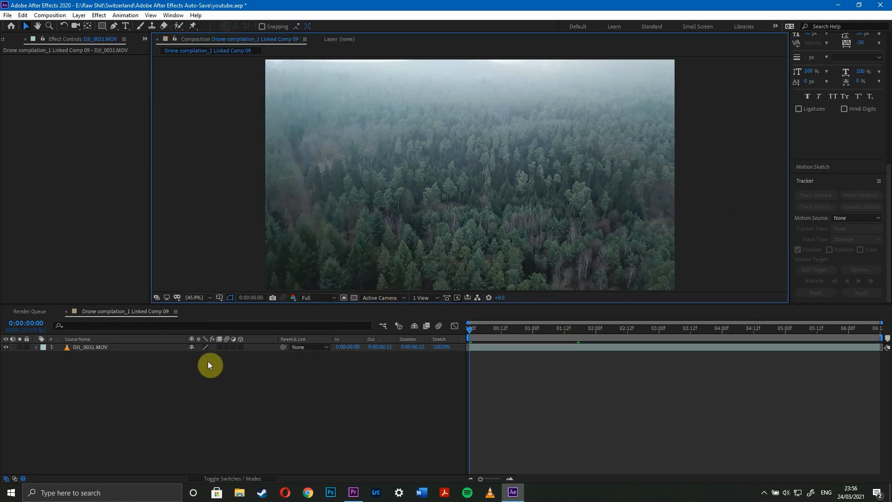
click(125, 348)
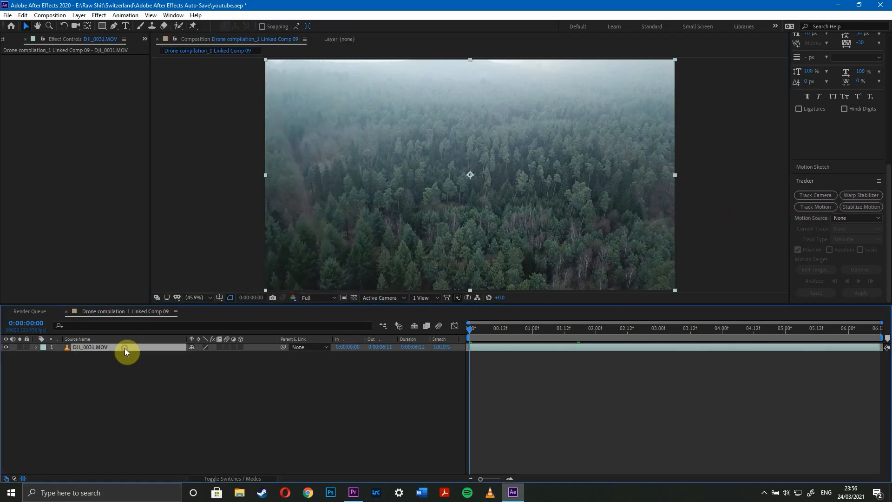
click(818, 196)
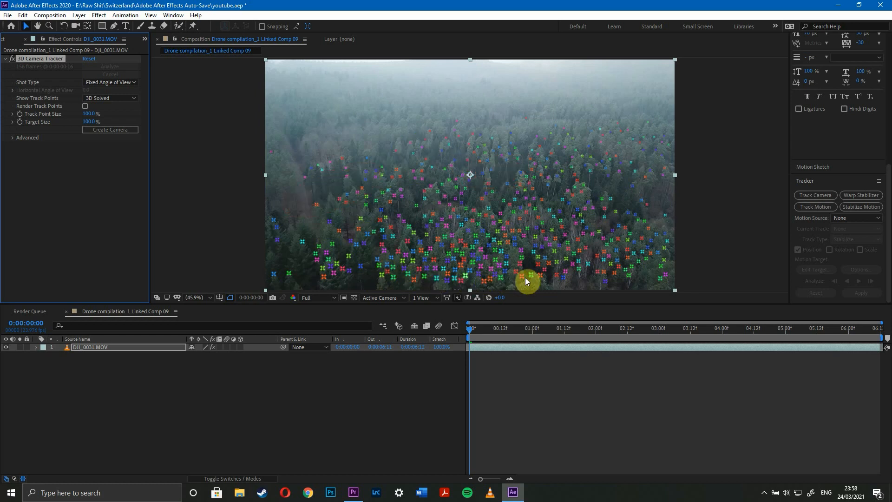
Create a text layer and camera from a track point among the treetops just above the frame's centre.
drag(490, 328, 454, 213)
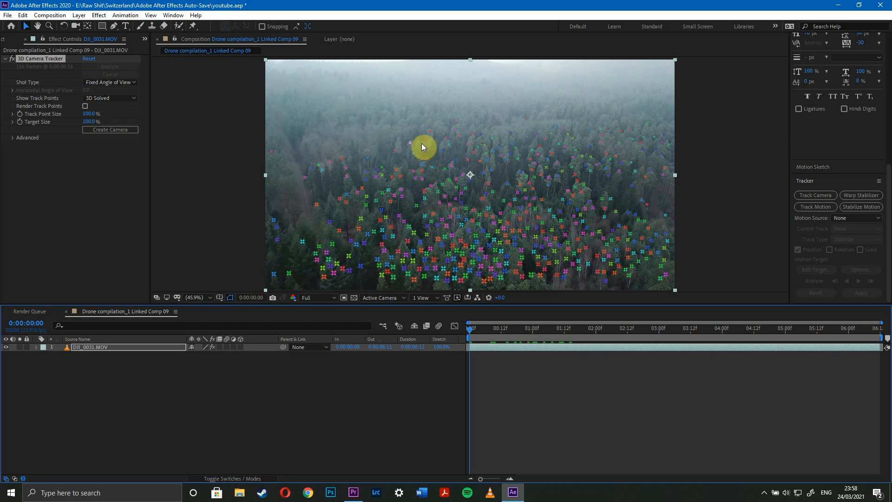
right_click(483, 157)
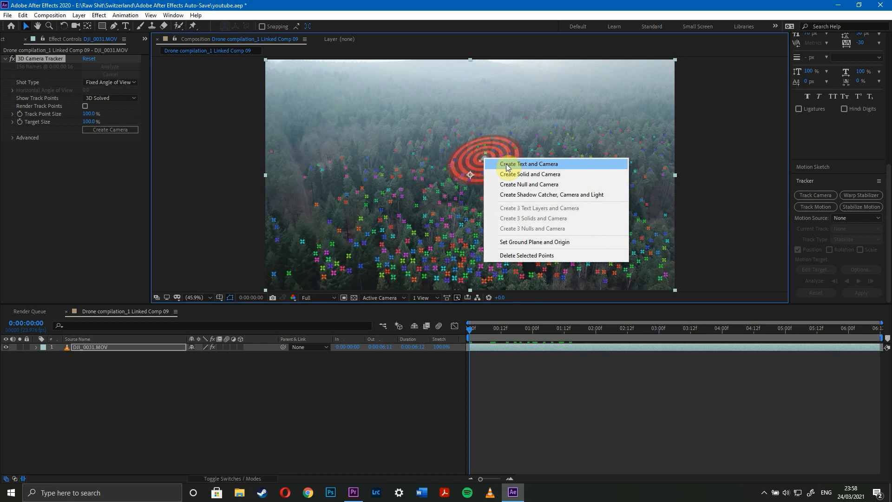
click(525, 165)
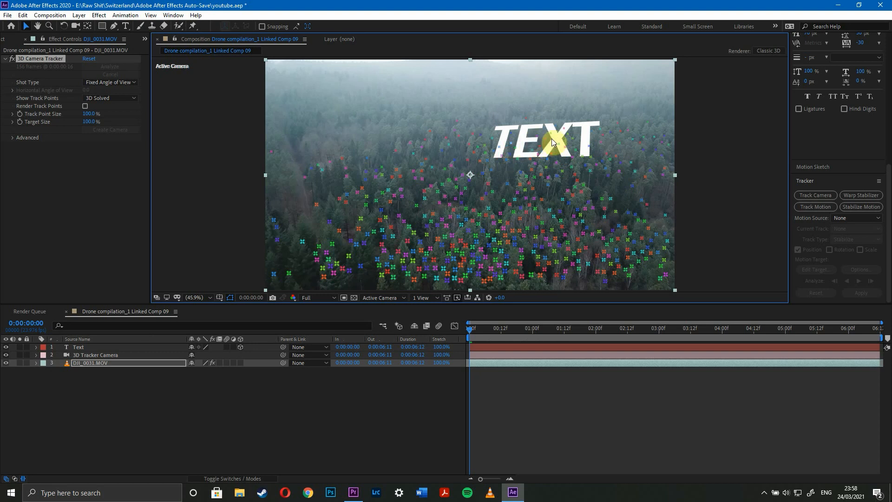
Replace the placeholder text with "Switerz" and set its font size to 45 px.
click(78, 346)
click(80, 346)
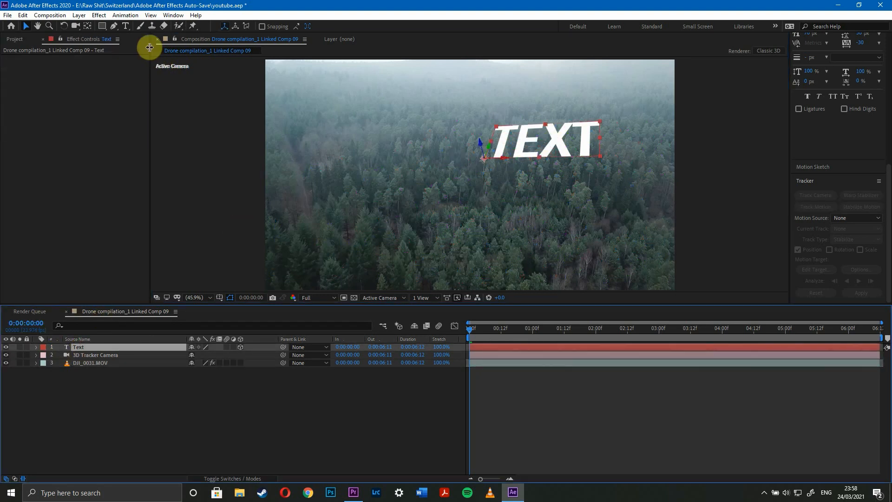
click(126, 27)
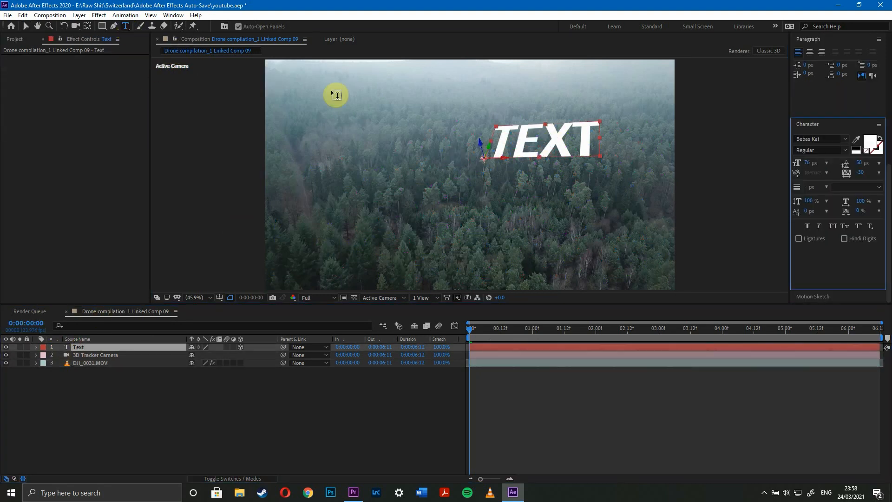
double_click(511, 135)
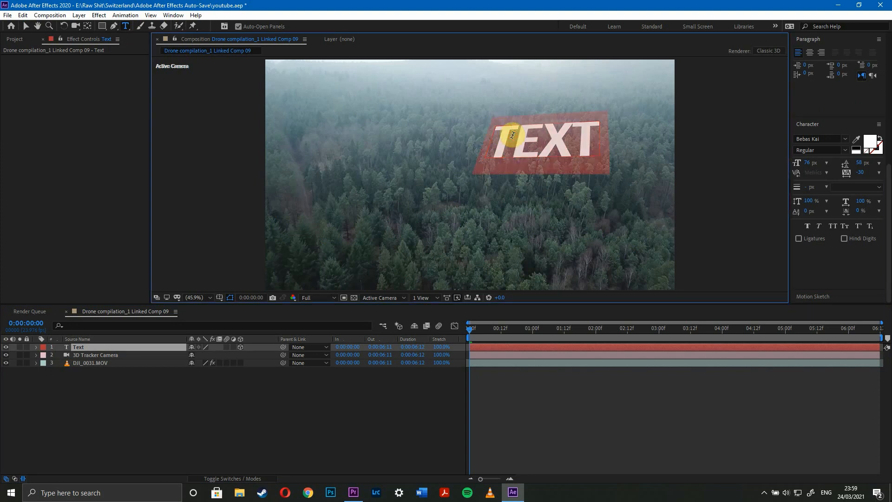
text(Sw)
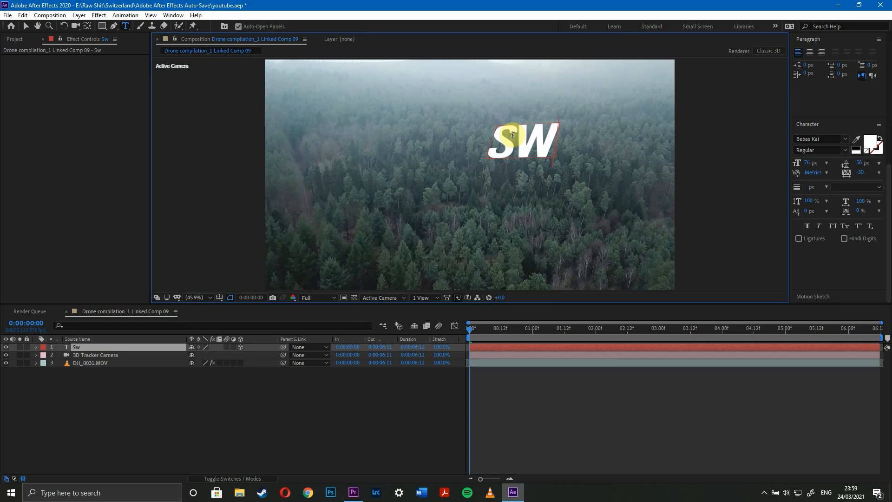
text(iterz)
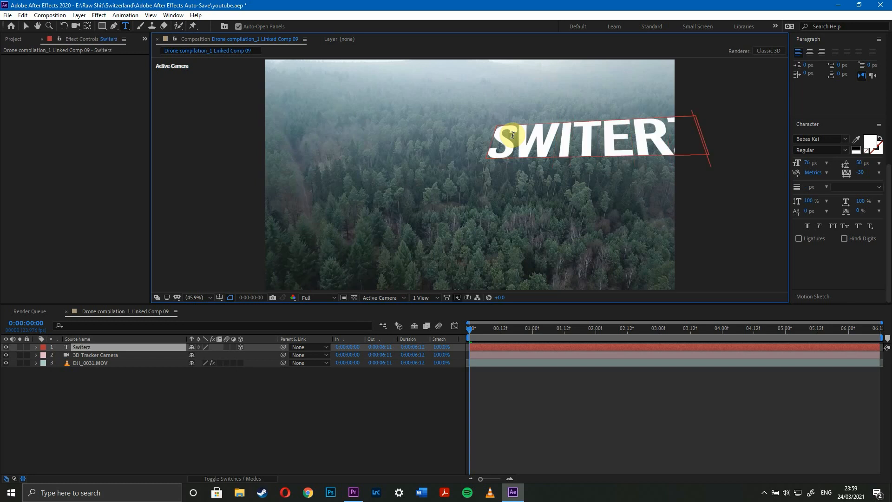
double_click(513, 135)
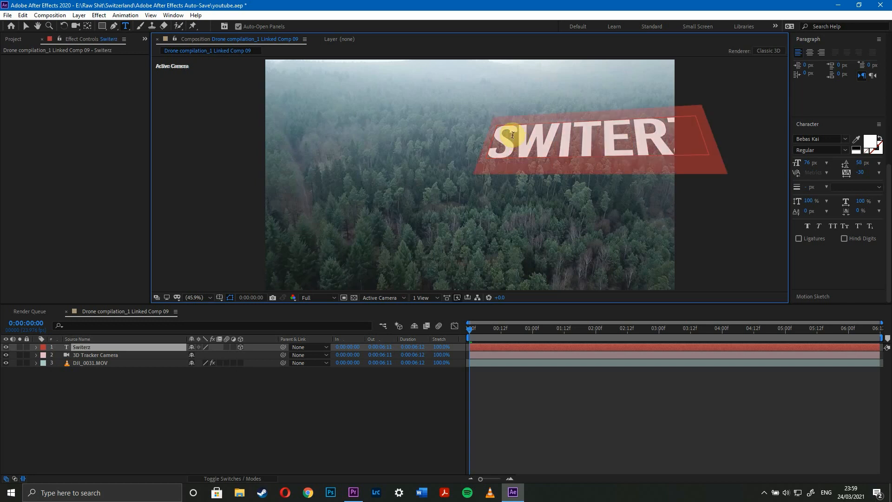
drag(813, 163, 798, 163)
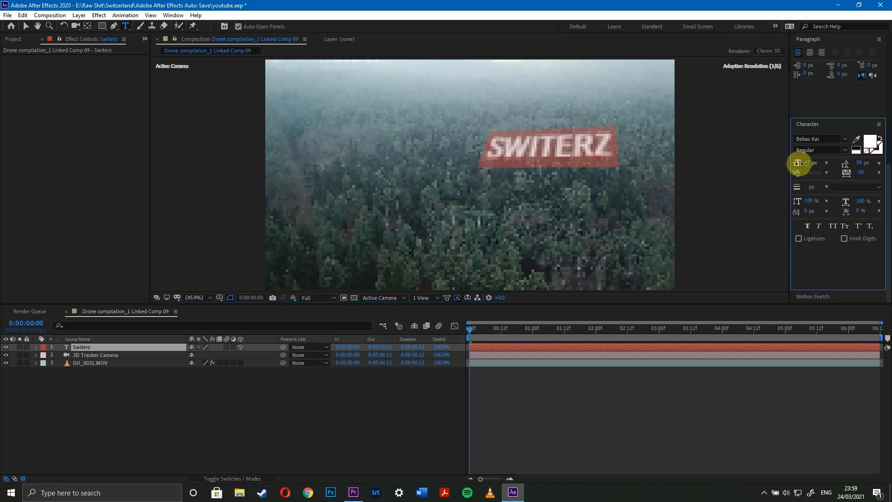
Correct the title's spelling to "Switzerland" and set its font size to 31 px.
click(611, 139)
key(BackSpace)
key(BackSpace)
key(BackSpace)
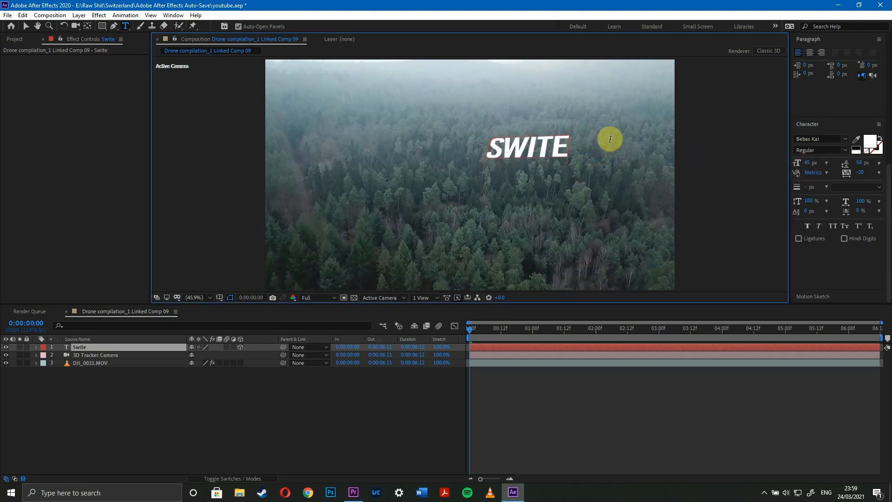
text(zerl)
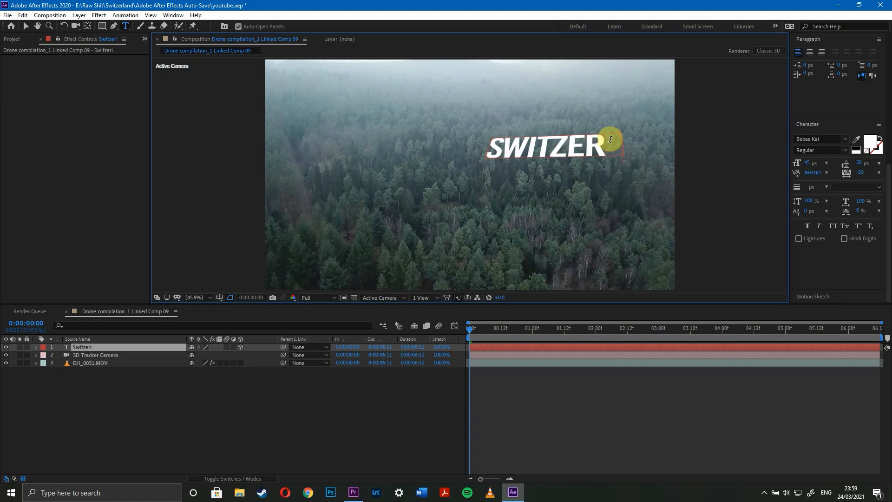
text(and)
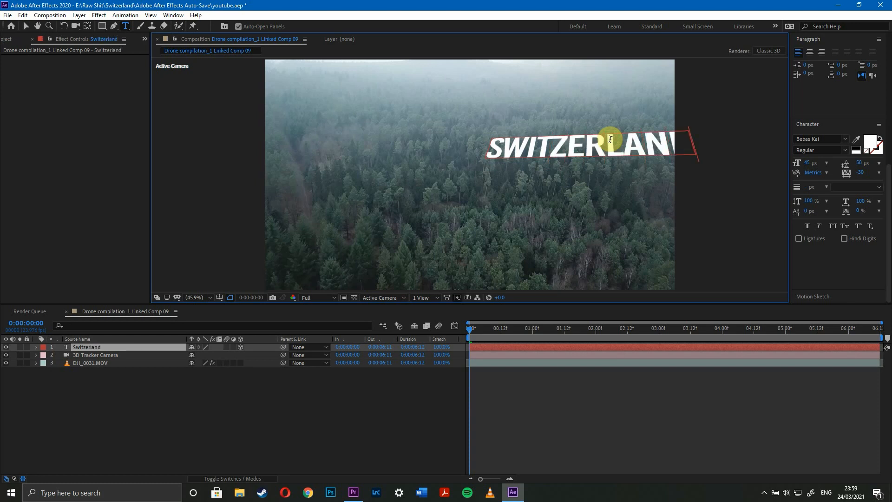
key(Escape)
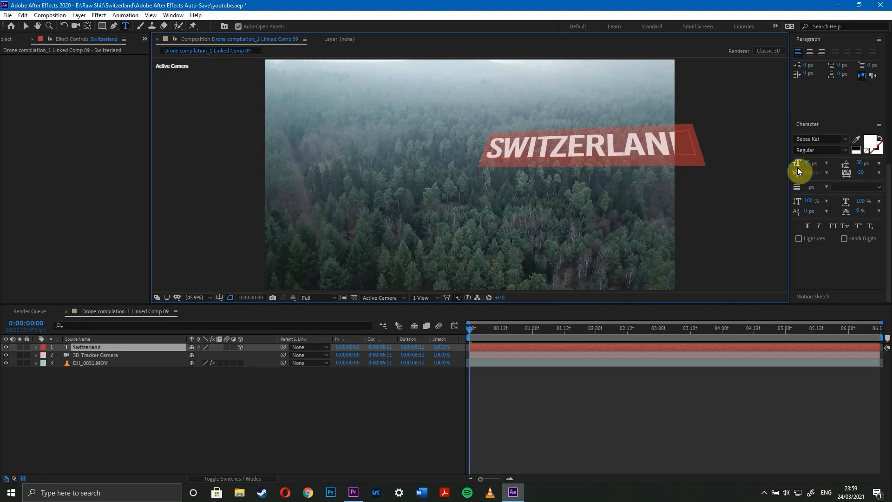
drag(806, 159, 803, 161)
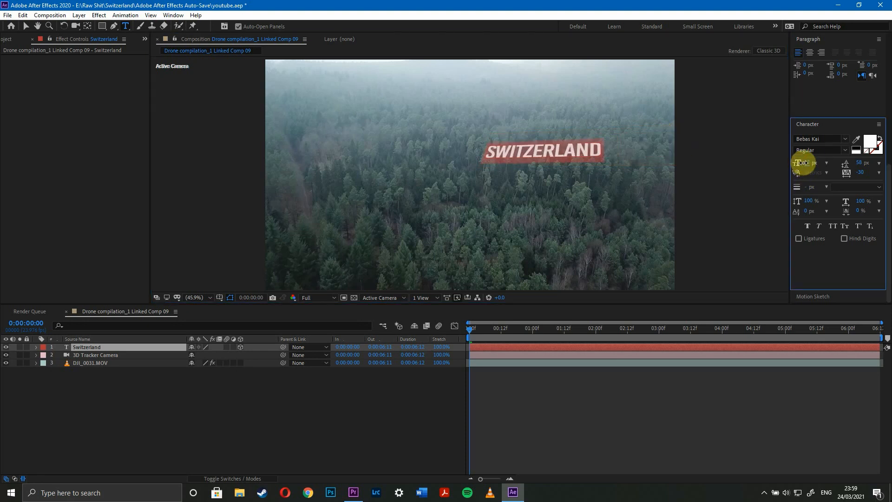
Change the Switzerland title's font to The Friday Stroke.
click(572, 147)
click(802, 139)
text(fri)
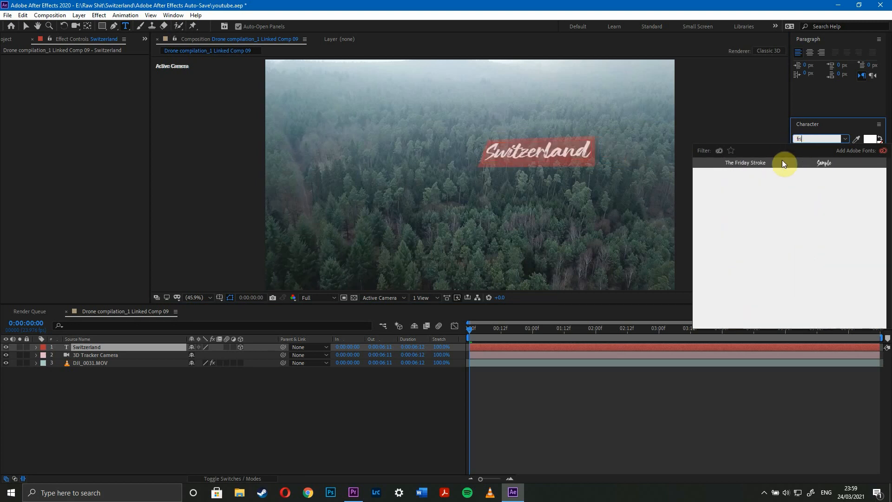
click(783, 163)
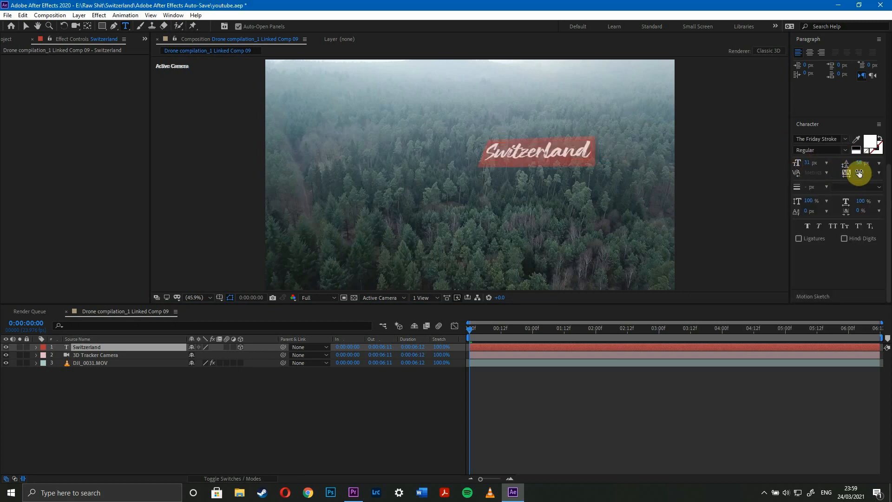
Set the title's character tracking to 20.
drag(861, 171, 887, 171)
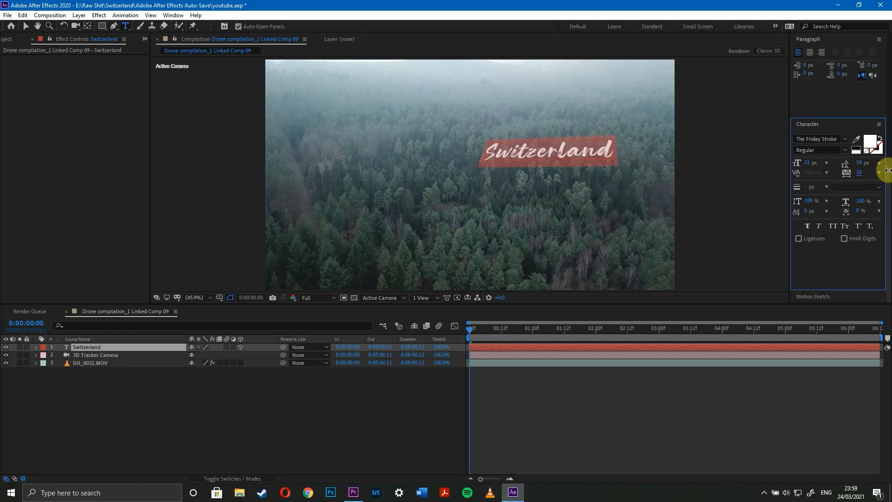
text(20)
key(Return)
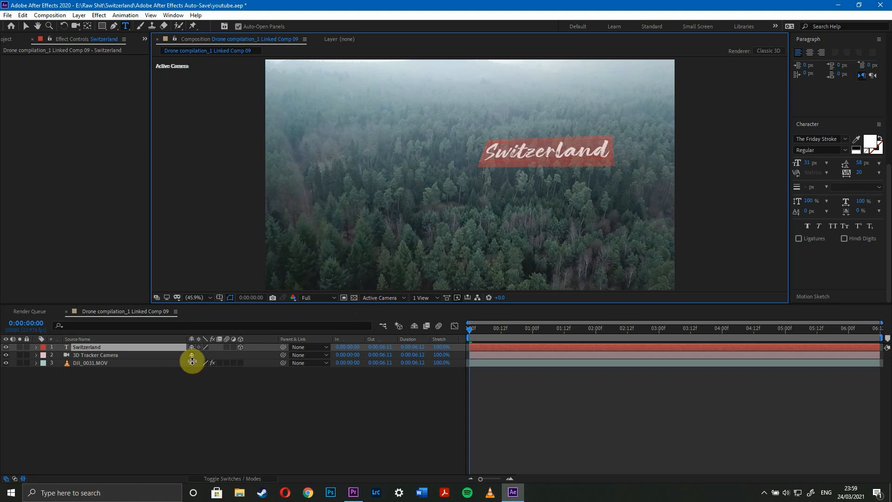
Reposition the Switzerland text layer to the middle of the frame, with X about -28 and Y about 491.
click(36, 347)
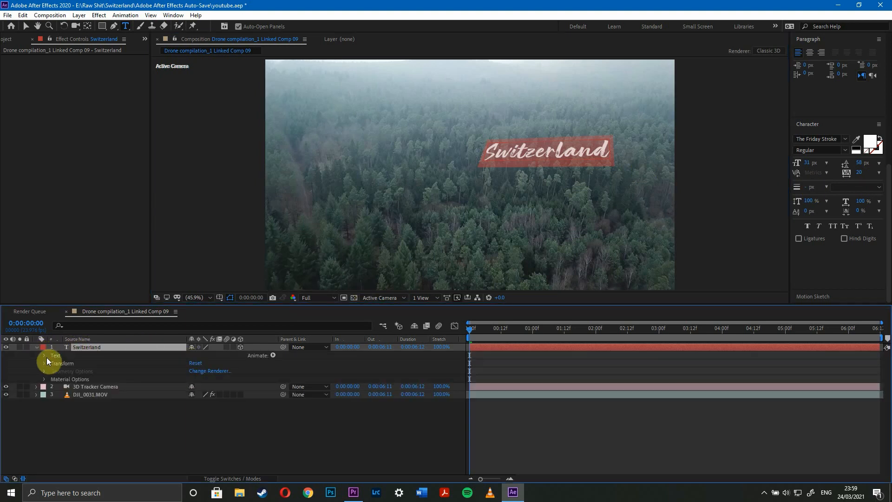
click(43, 363)
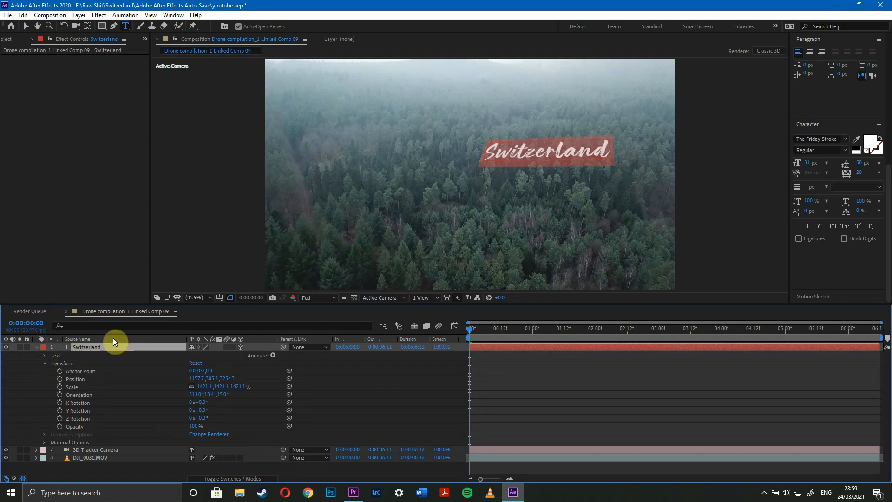
click(98, 347)
key(p)
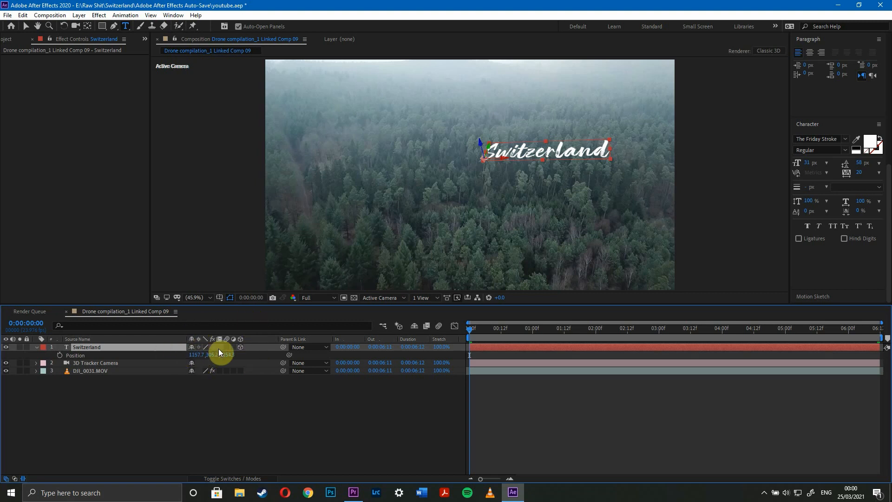
drag(193, 355, 1, 313)
drag(195, 355, 7, 319)
drag(199, 355, 12, 350)
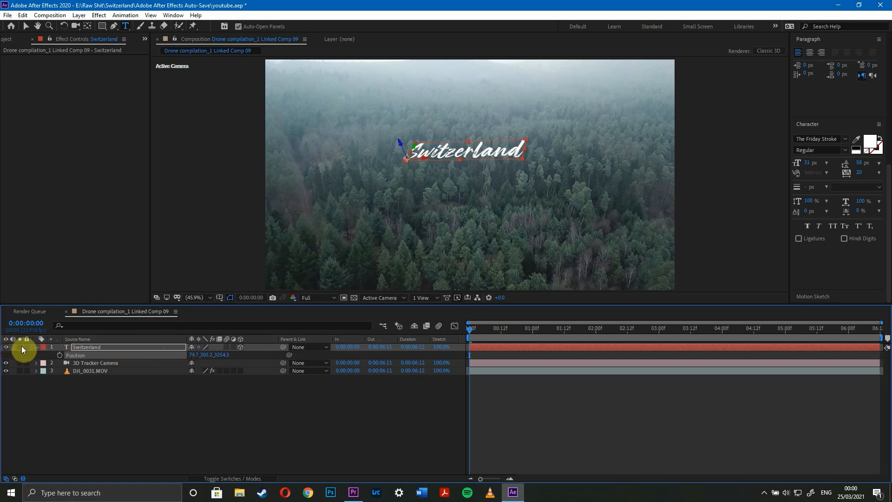
drag(194, 355, 145, 355)
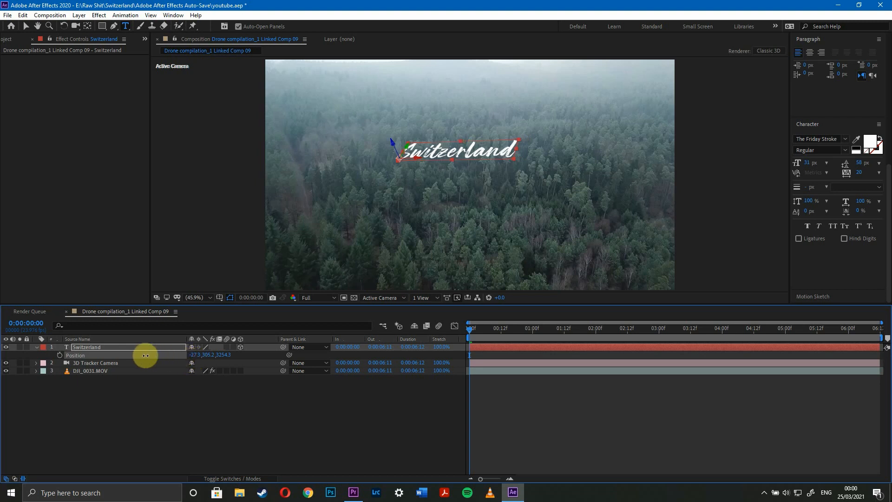
mouse_move(217, 358)
mouse_down()
mouse_move(265, 355)
mouse_move(209, 357)
mouse_move(328, 353)
mouse_move(218, 356)
mouse_up()
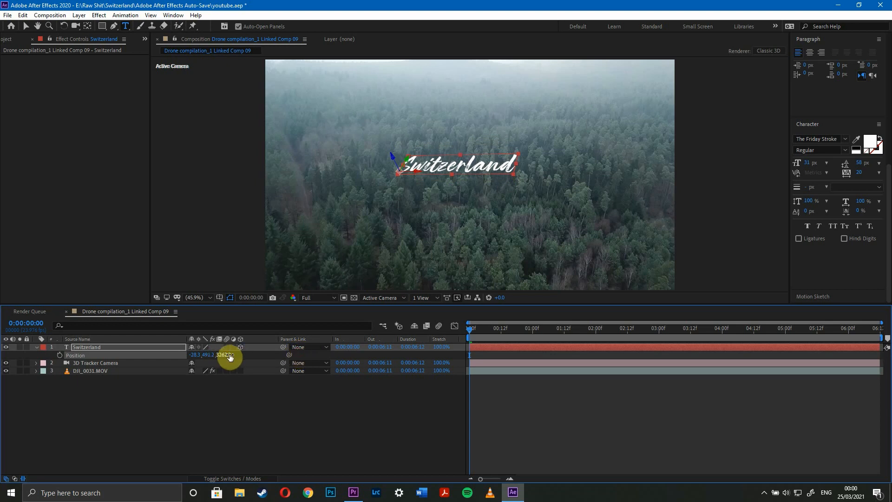
Set the Switzerland layer's Z position to about 3743 and expand its transform properties.
drag(225, 355, 432, 336)
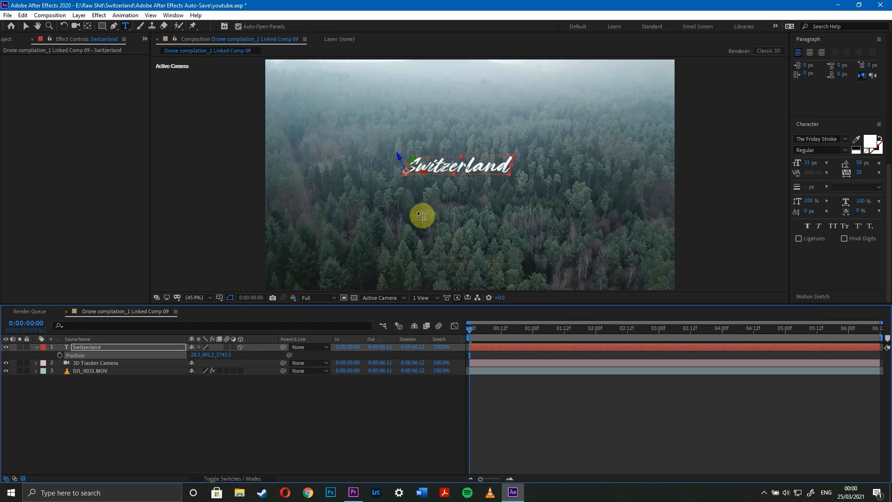
click(161, 348)
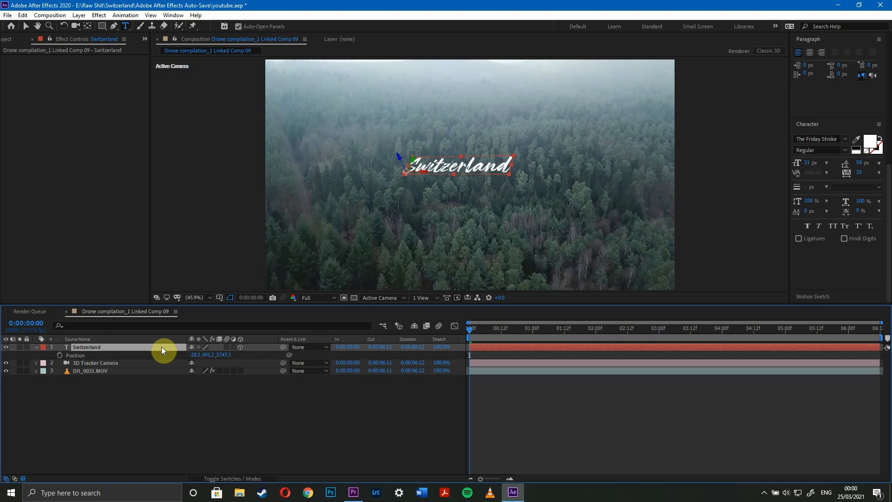
key(r)
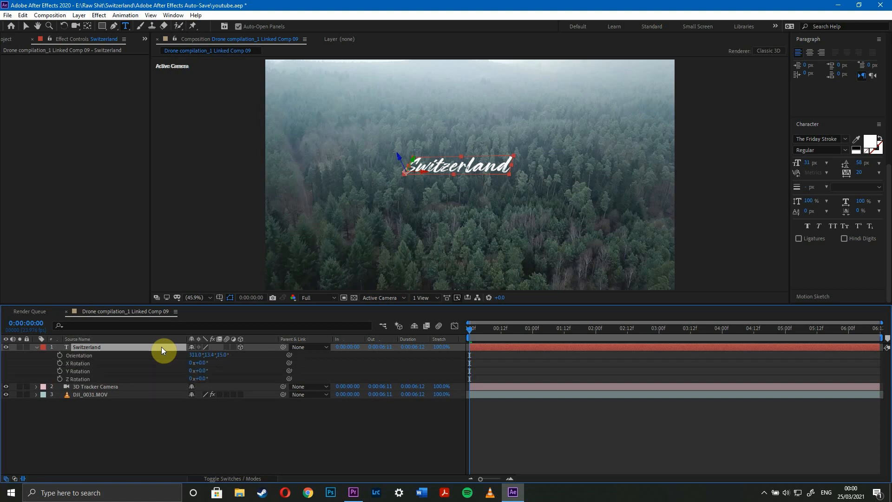
click(38, 347)
click(37, 347)
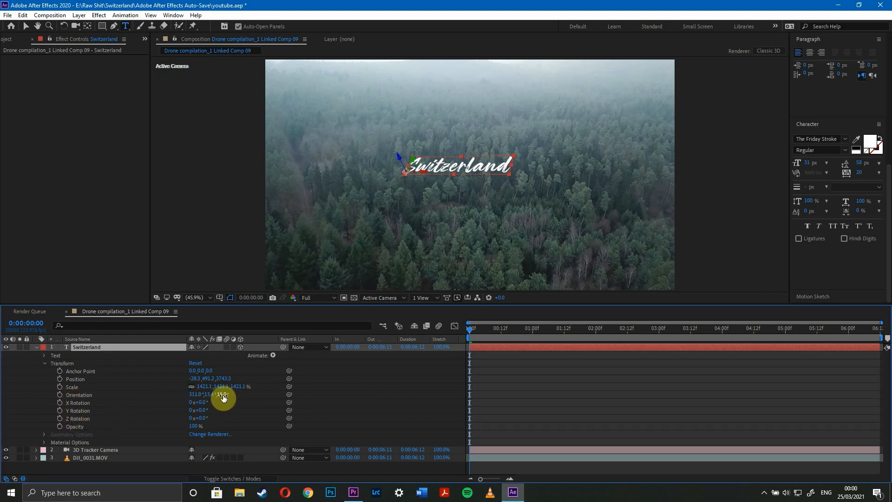
Try different Z and Y orientation angles on the Switzerland title and undo each change.
drag(223, 397, 241, 399)
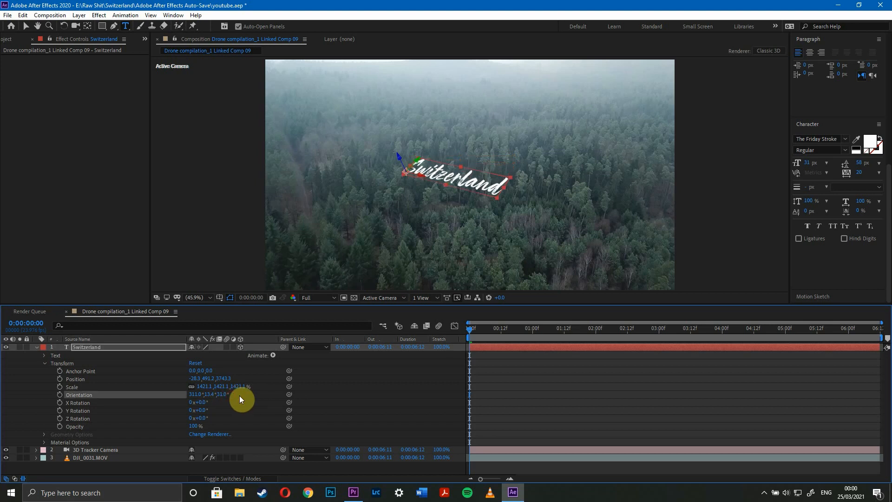
key(ctrl+z)
mouse_move(211, 395)
mouse_down()
mouse_move(225, 392)
mouse_move(182, 394)
mouse_move(241, 389)
mouse_move(209, 389)
mouse_up()
key(ctrl+z)
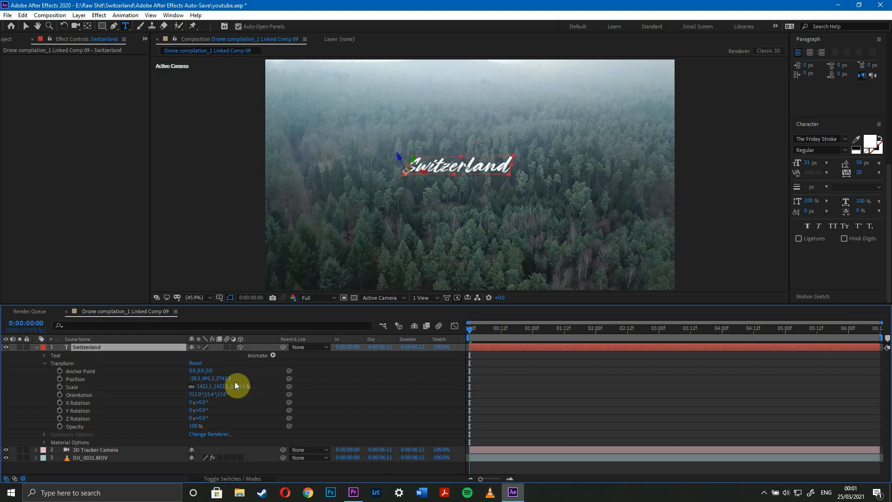
Set the Switzerland title's orientation to about 19°, 357.4°, 2° so it stands upright facing the camera.
mouse_move(195, 392)
mouse_down()
mouse_move(239, 389)
mouse_move(183, 392)
mouse_up()
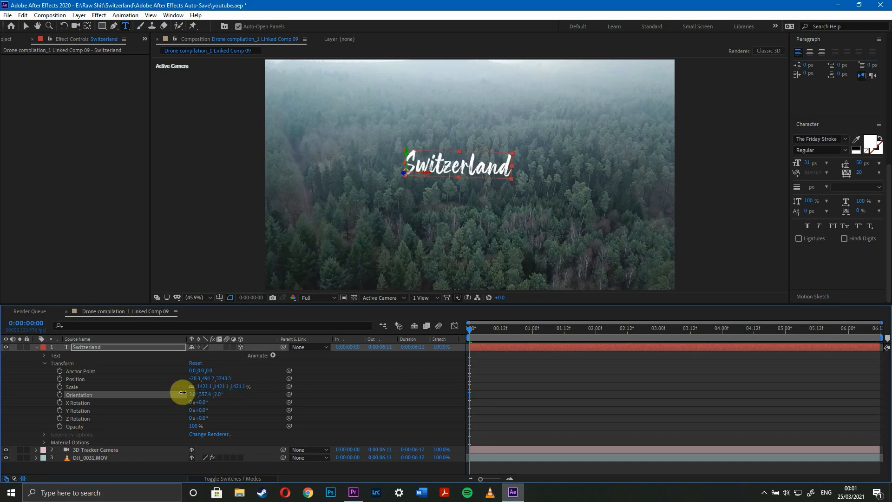
click(489, 371)
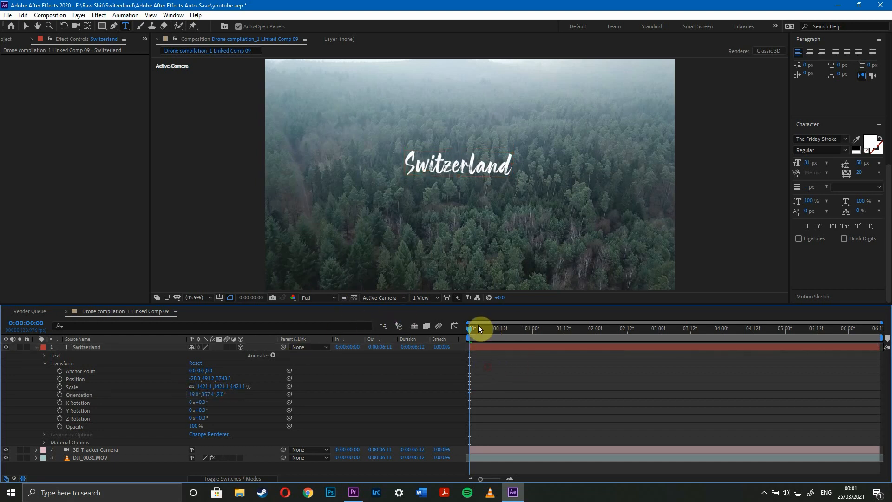
Preview the tracked Switzerland title from the start, first at Third and again at Full preview resolution.
drag(475, 331, 450, 332)
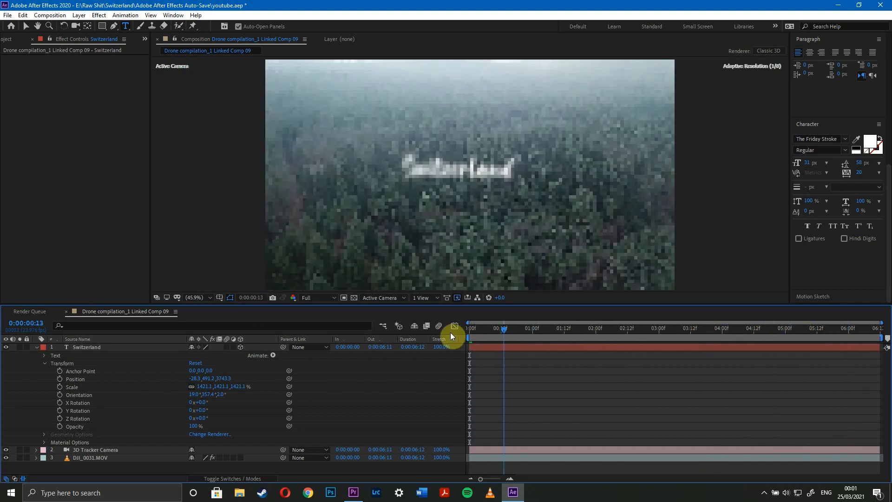
click(319, 296)
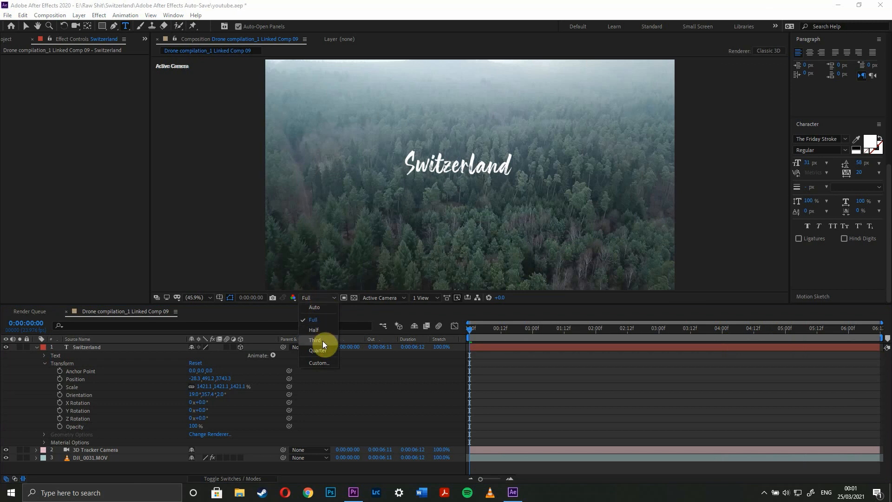
click(324, 341)
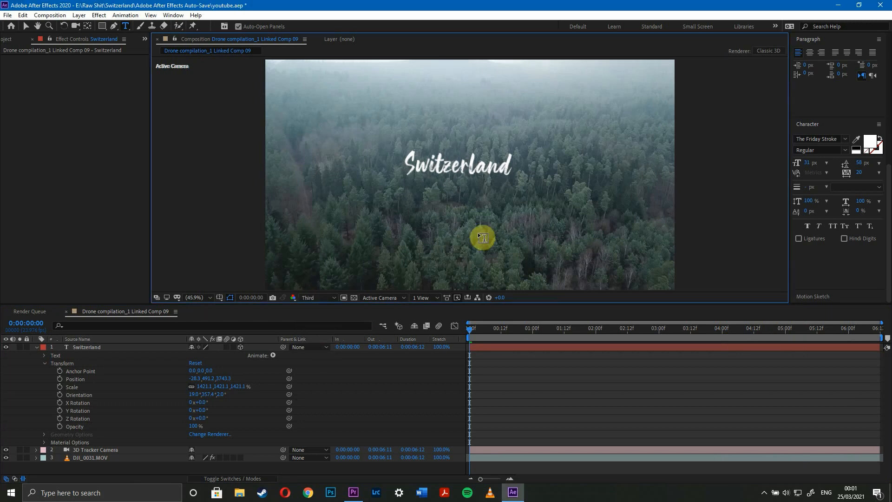
key(space)
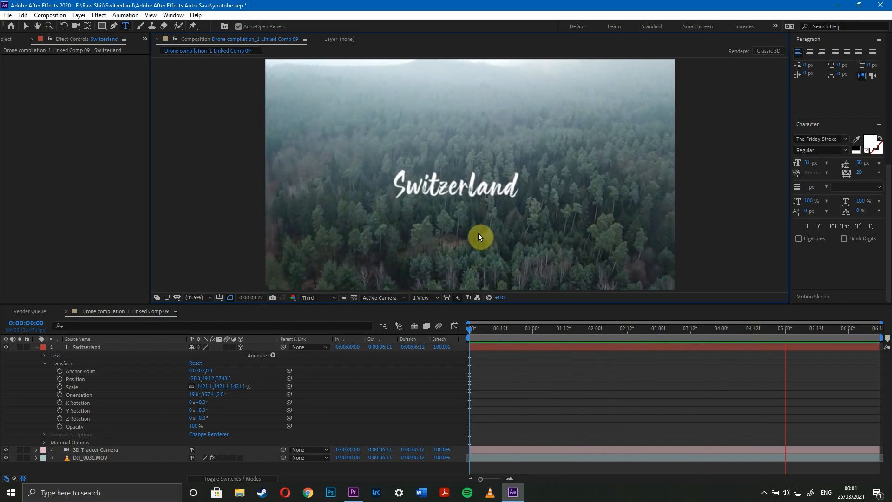
click(467, 328)
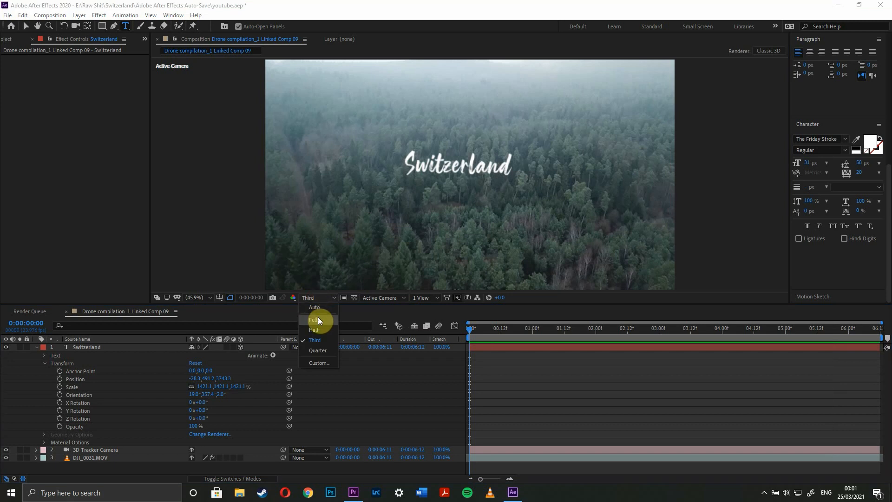
key(space)
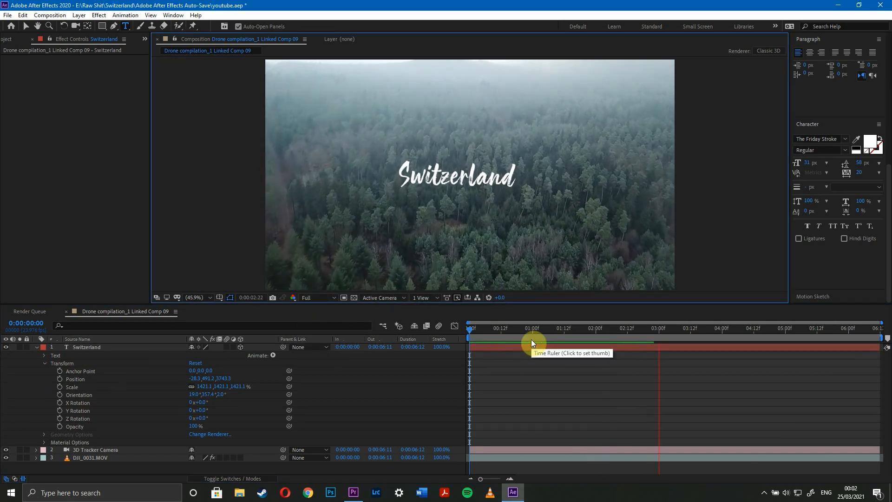
key(space)
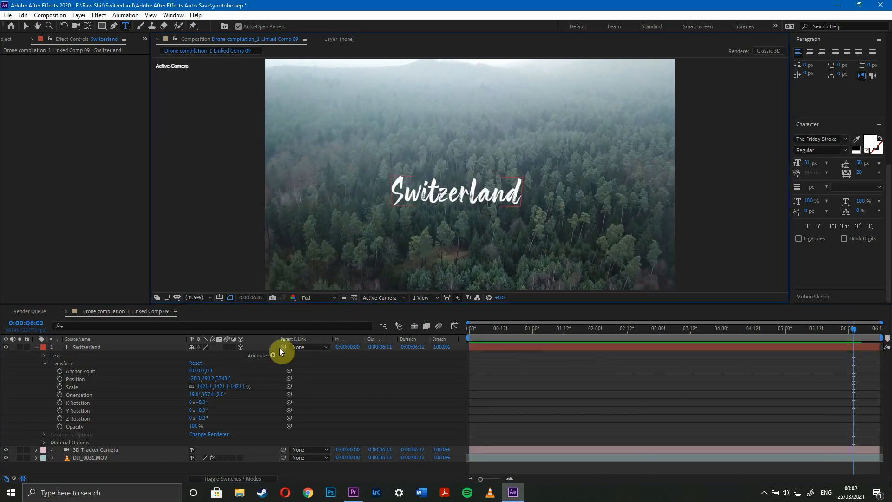
Raise the Switzerland title by setting its Y position to about 140 and play the composition from the start.
drag(204, 379, 40, 379)
drag(483, 327, 414, 323)
key(space)
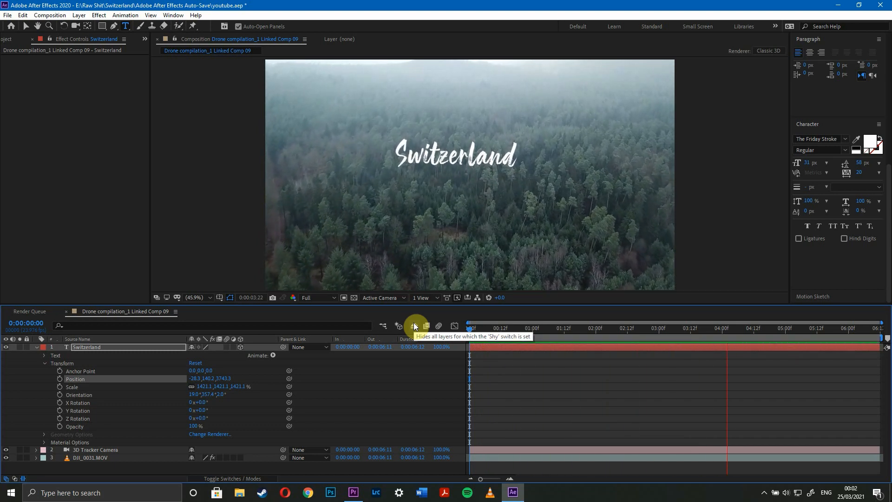
key(space)
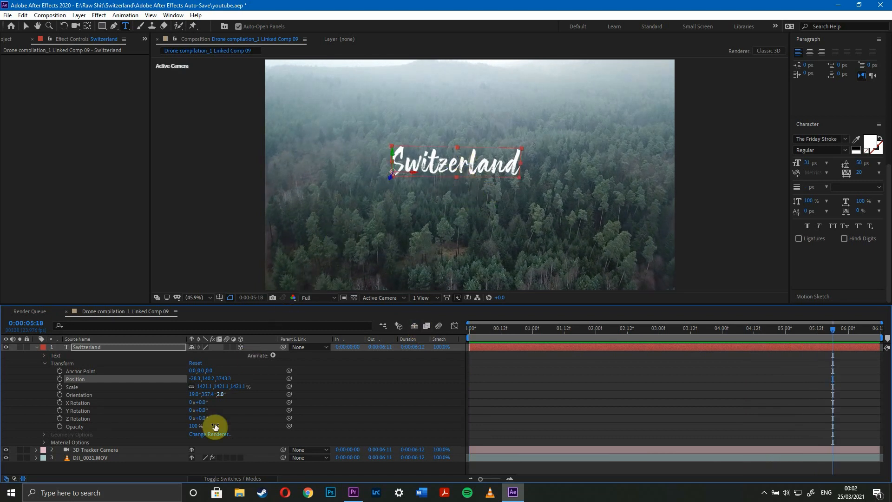
click(216, 477)
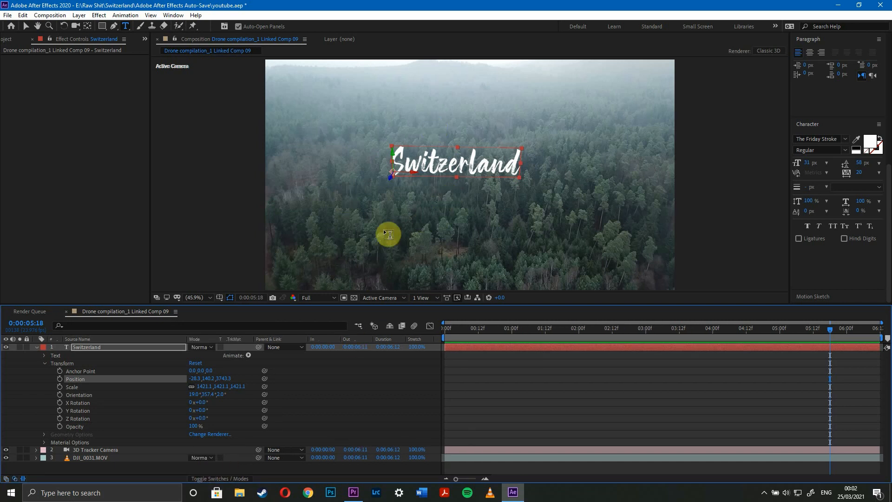
Switch to Premiere Pro, play the linked forest clip in Sequence 09 and set the program playback resolution to Full.
click(8, 15)
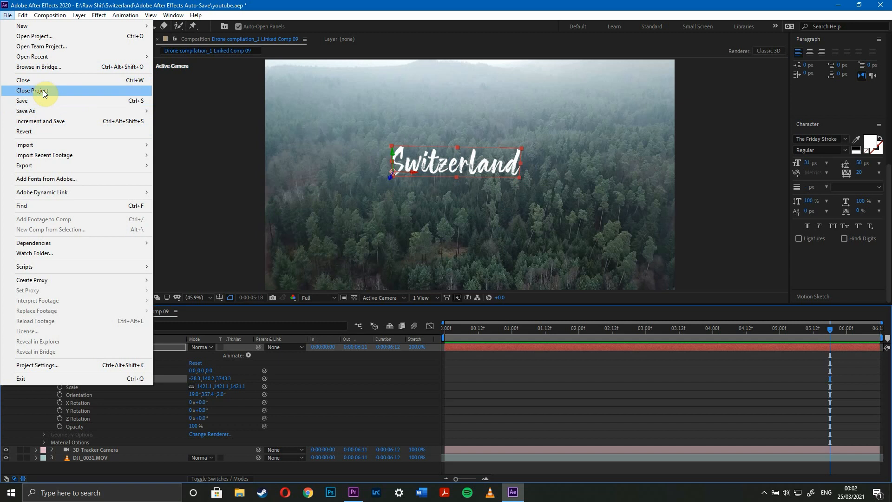
click(336, 3)
click(351, 489)
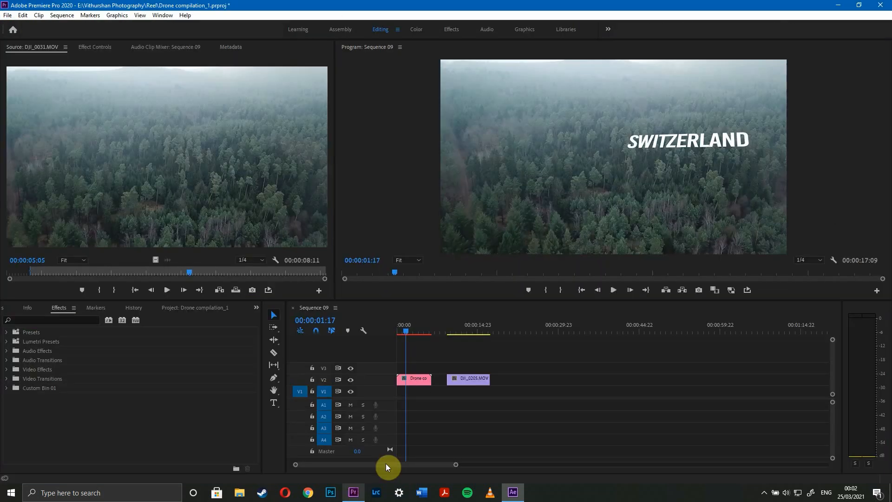
mouse_move(404, 332)
mouse_down()
mouse_move(423, 336)
mouse_move(406, 331)
mouse_up()
key(space)
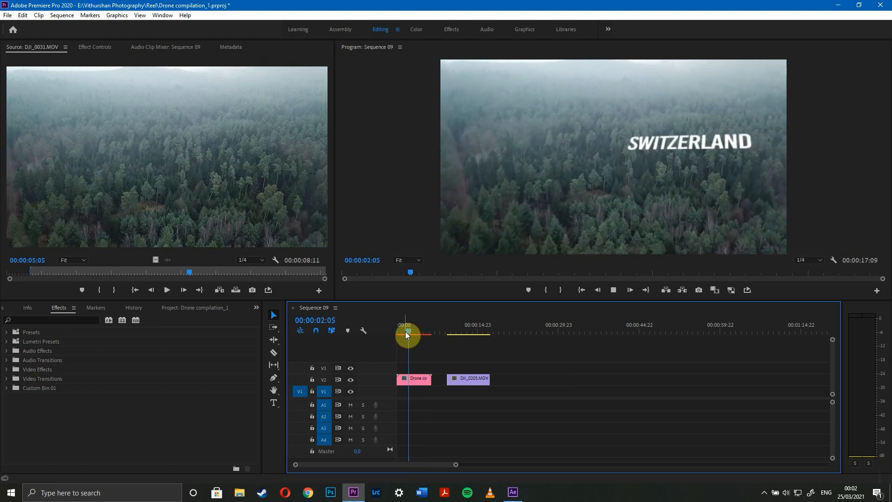
key(space)
click(812, 259)
click(823, 261)
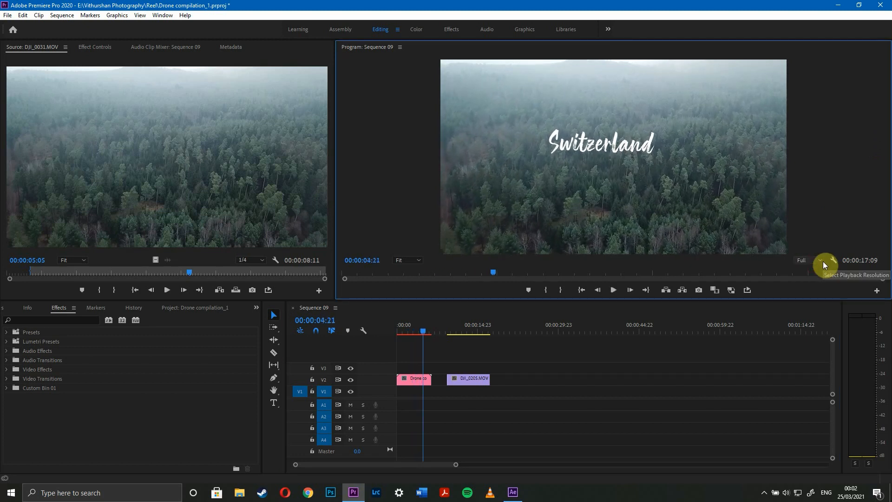
Replace the DJI_0205.MOV snowy village clip in Sequence 09 with an After Effects composition.
click(513, 492)
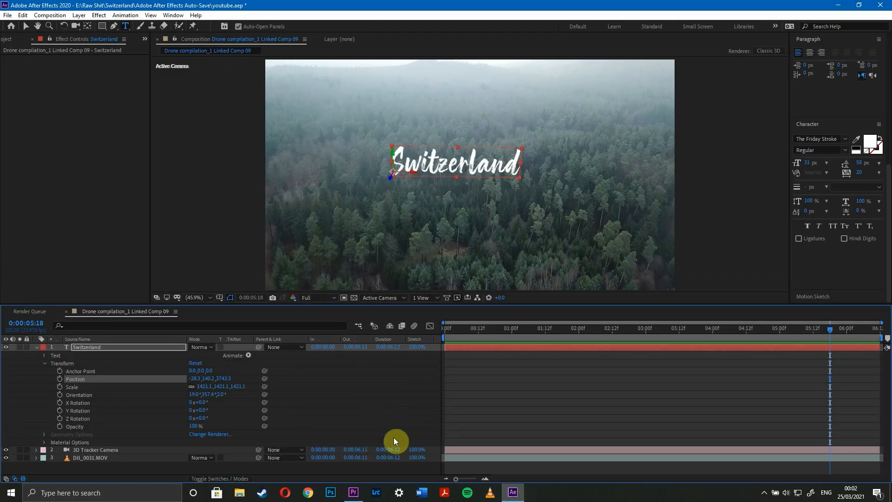
click(353, 492)
click(463, 328)
click(466, 380)
right_click(466, 381)
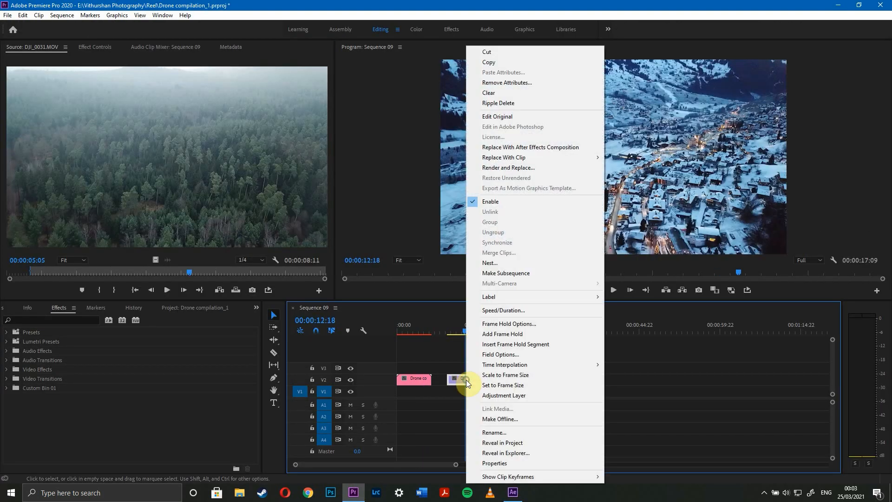
click(526, 148)
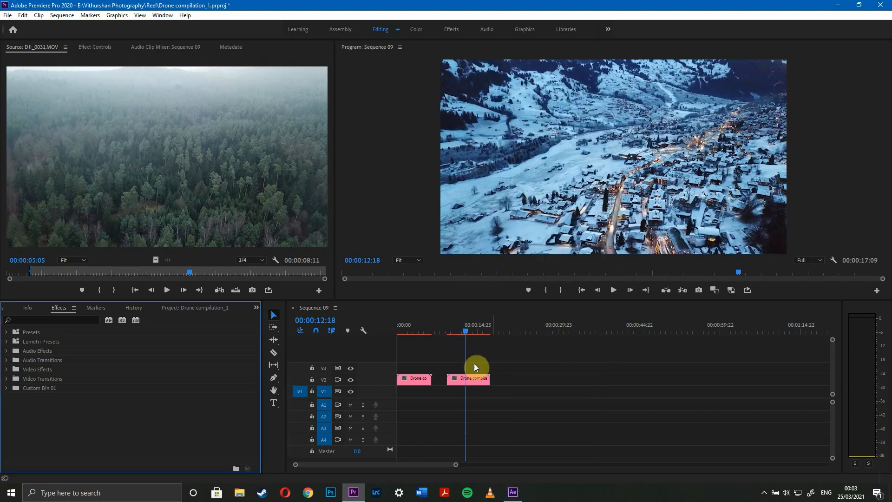
Switch to After Effects and run the 3D Camera Tracker on the DJI_0205.MOV layer.
click(513, 492)
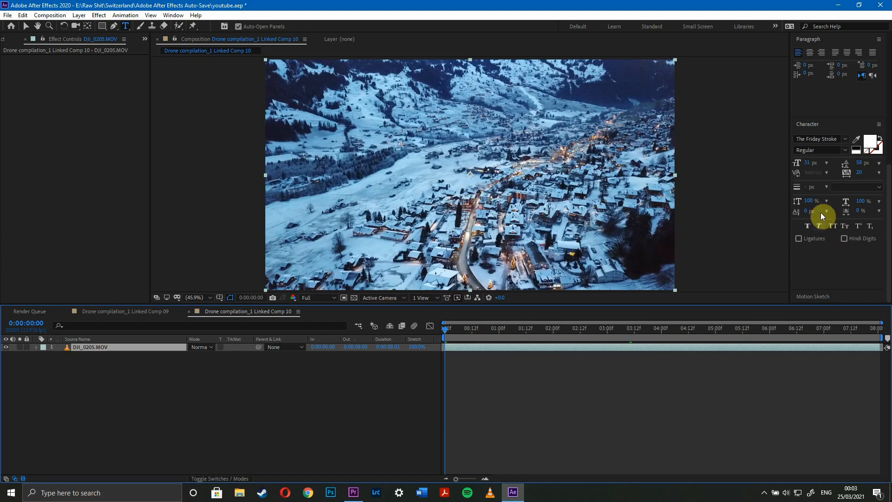
click(804, 126)
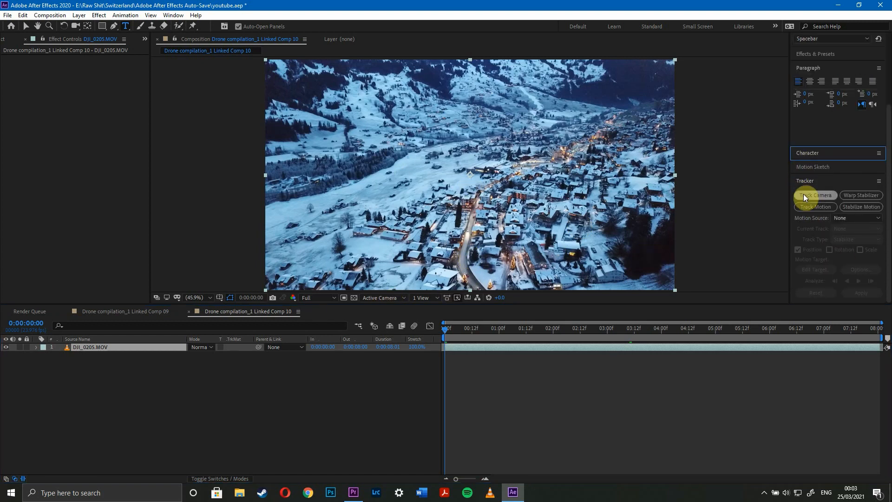
click(804, 194)
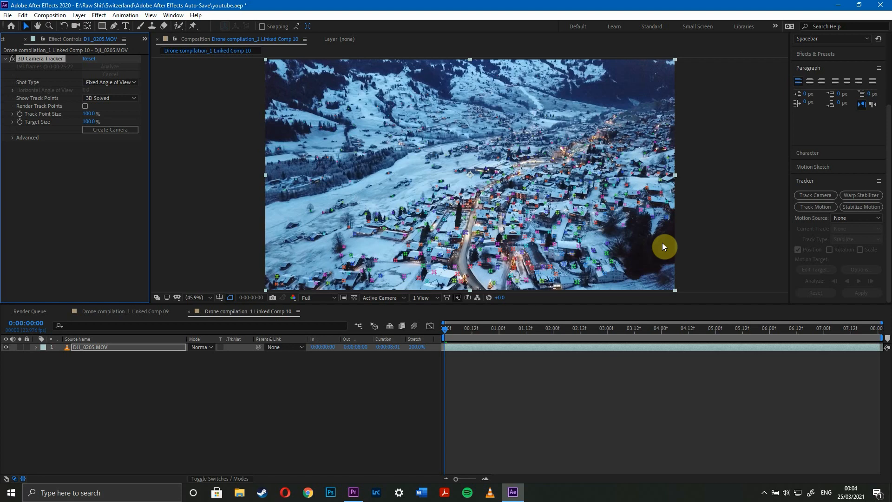
At 0:00:01:18, create a text layer and camera from the track points on the snowy slope near the treeline.
drag(456, 328, 539, 310)
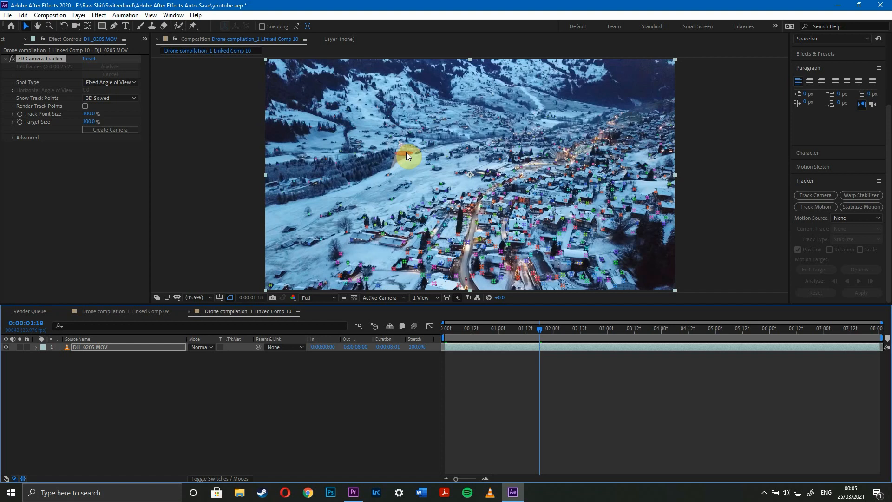
right_click(407, 152)
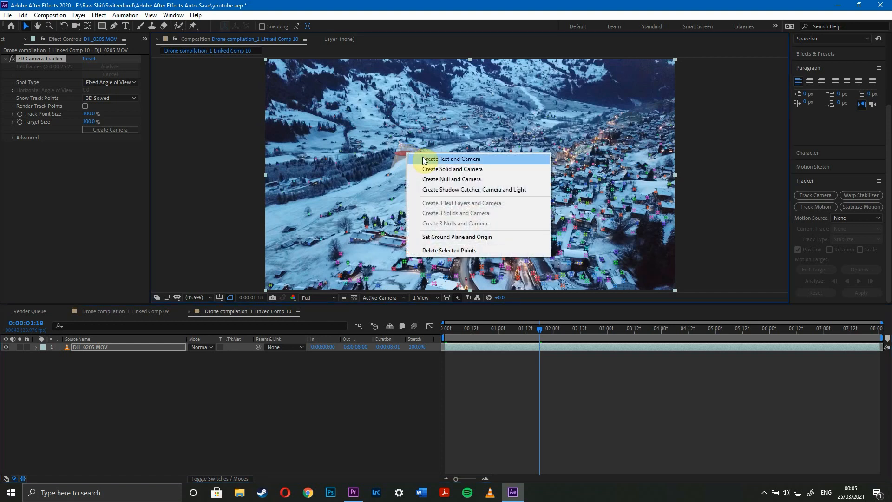
click(424, 159)
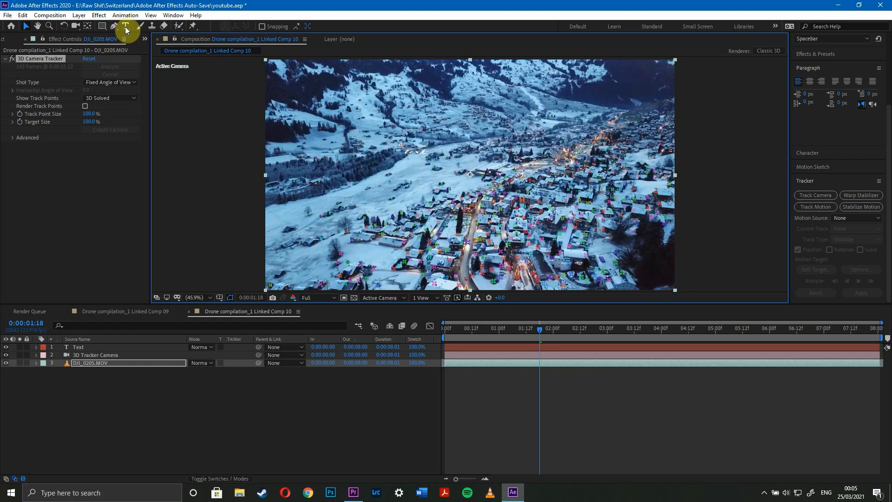
Replace the new tracked text layer's content with "grindelwald".
click(125, 27)
double_click(414, 150)
text(g)
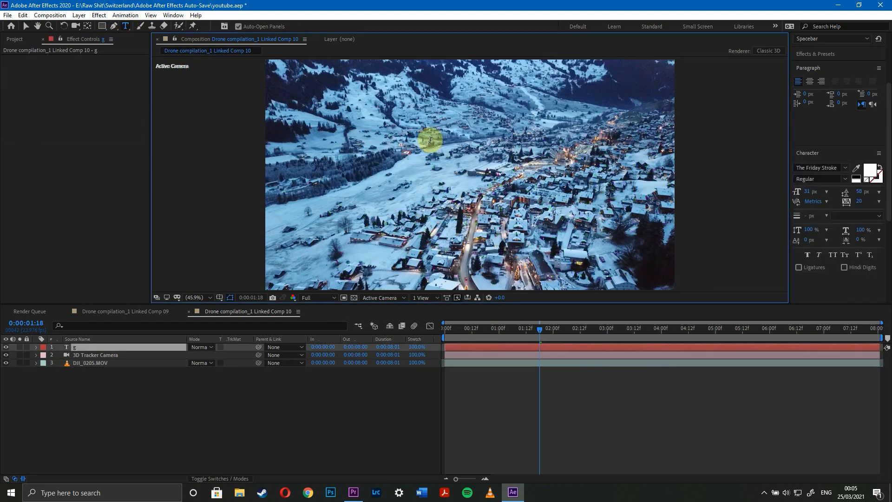
text(rindelwal)
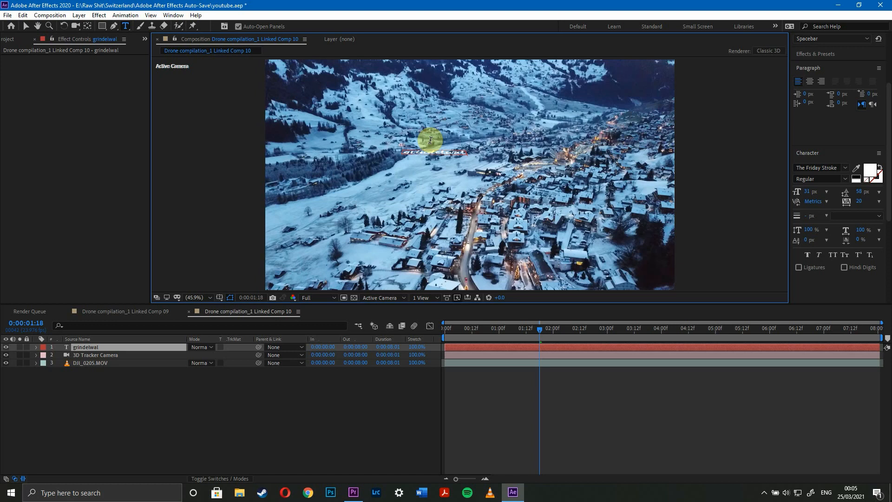
Change the grindelwald title's font to Bebas Kai.
click(822, 167)
text(beb)
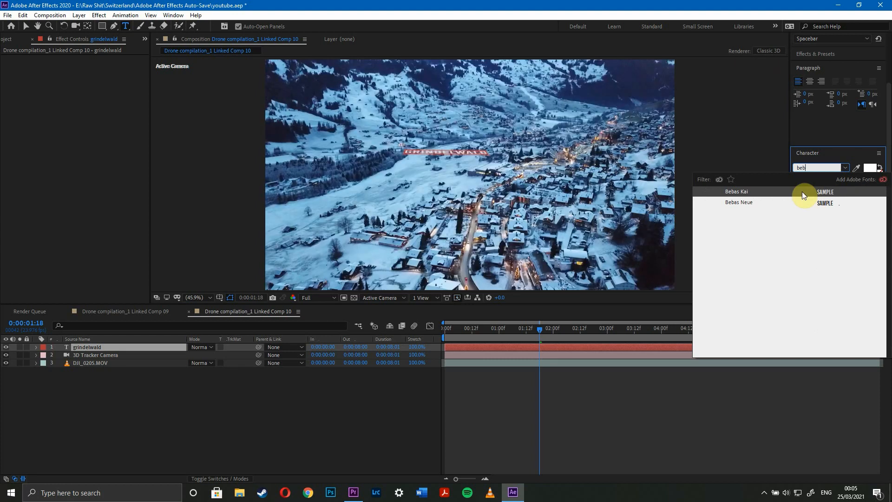
click(803, 191)
click(440, 152)
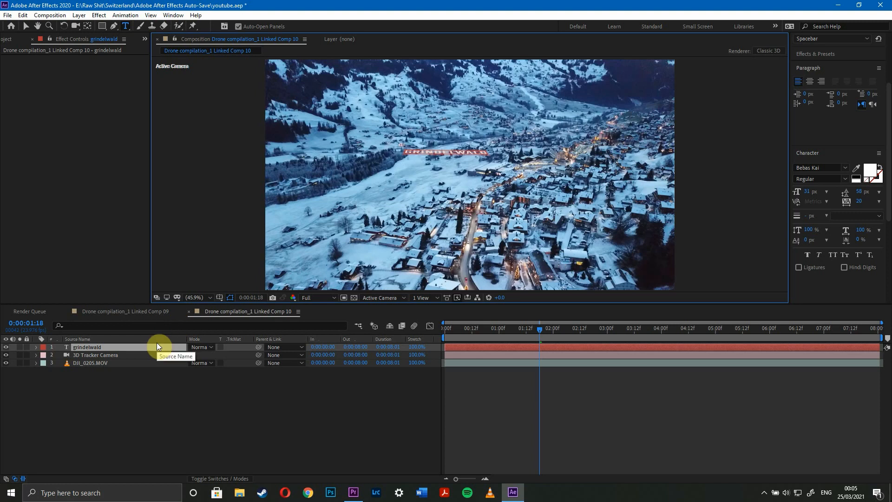
Leave text editing with the title's wording intact and reveal the rotation properties of the grindelwald layer.
text(r)
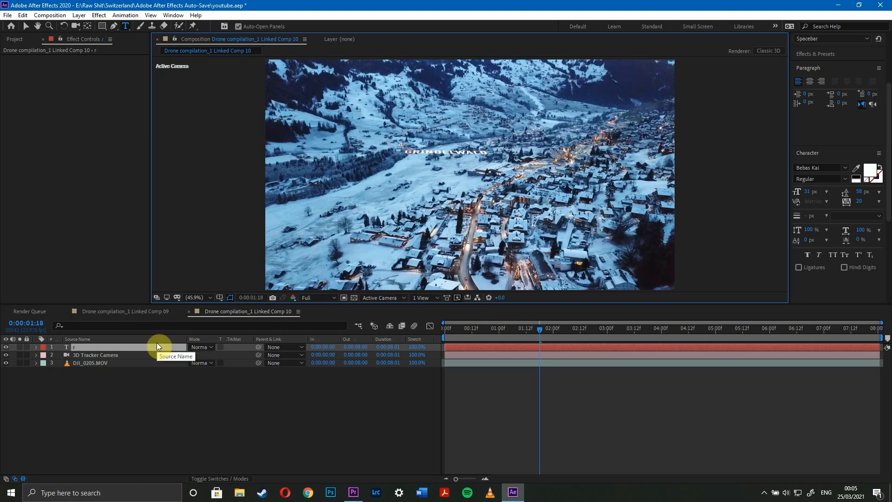
key(ctrl+z)
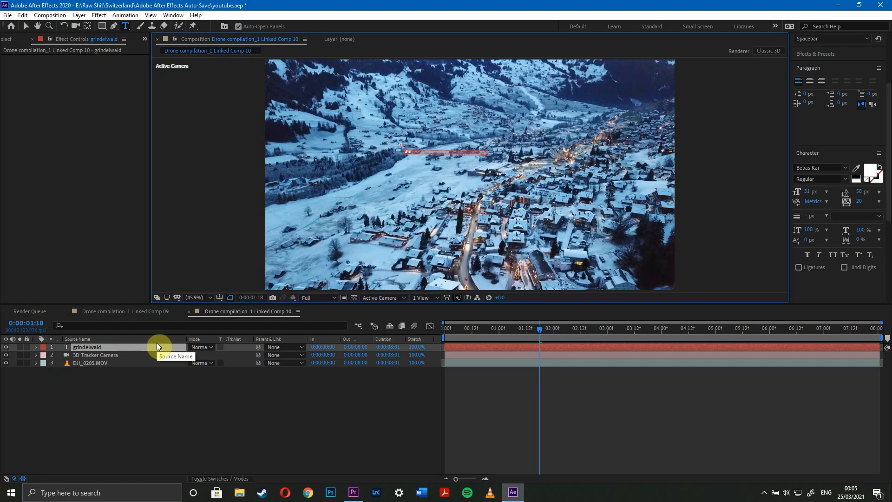
click(138, 369)
click(129, 351)
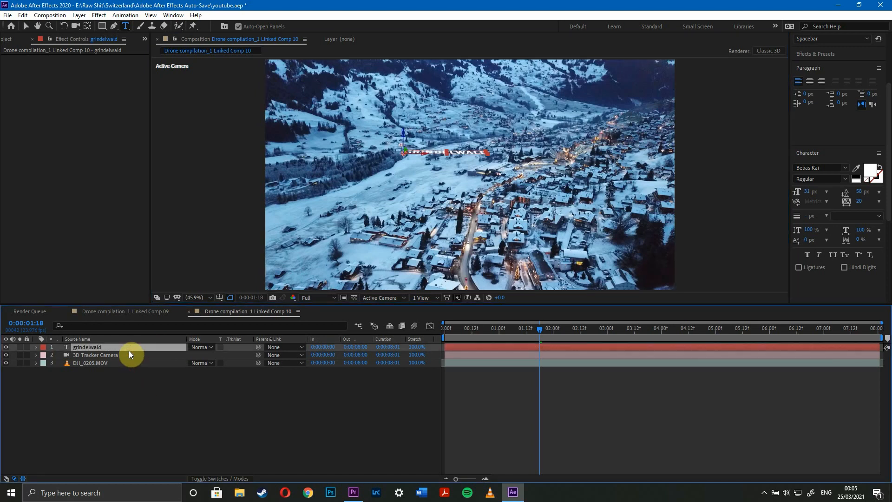
key(r)
drag(216, 357, 233, 354)
key(ctrl+z)
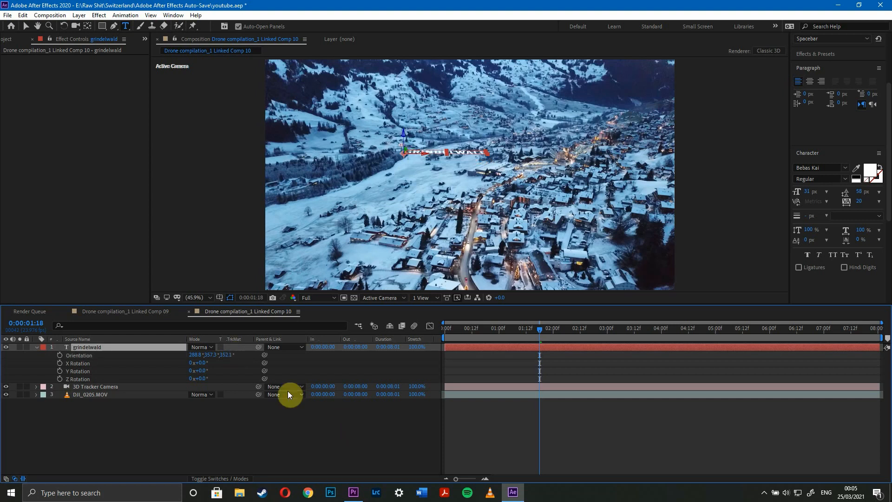
drag(211, 354, 225, 354)
key(ctrl+z)
Stand the grindelwald title upright on the slope by setting its orientation to about 31.8°, 327.3°, 5.1°.
click(200, 347)
click(149, 359)
drag(194, 354, 252, 362)
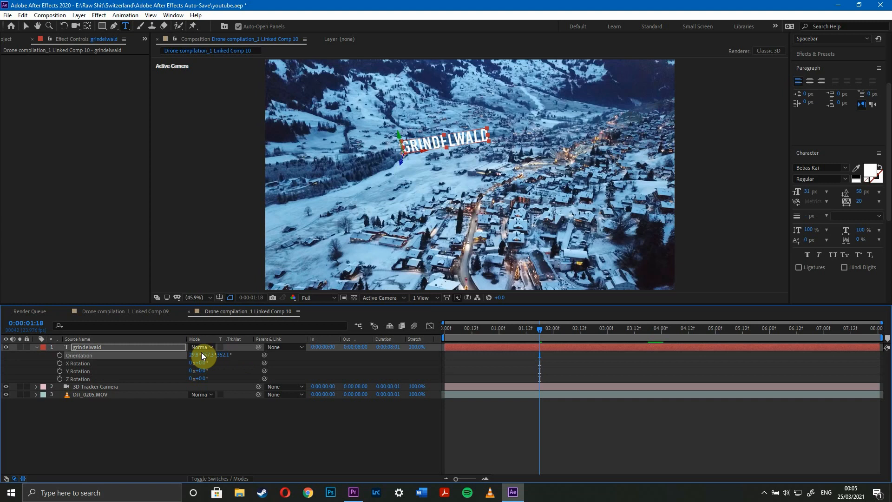
mouse_move(209, 355)
mouse_down()
mouse_move(219, 353)
mouse_move(199, 355)
mouse_move(229, 356)
mouse_move(196, 356)
mouse_up()
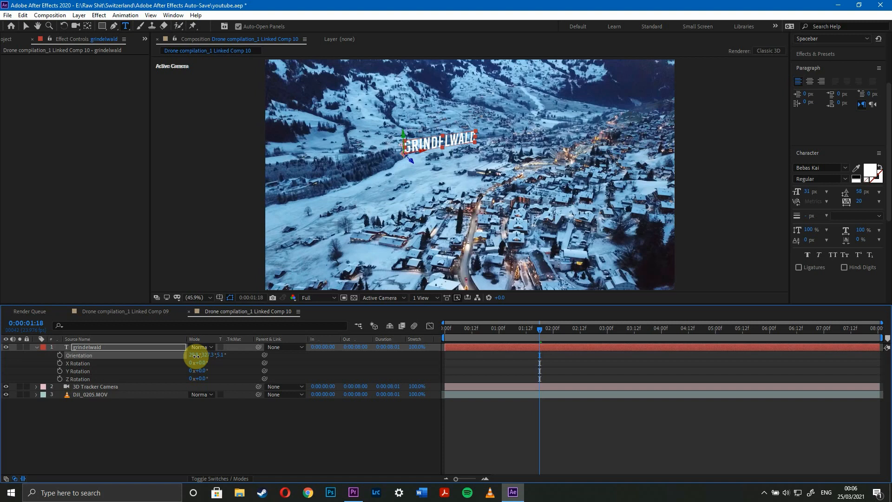
Move the grindelwald title to a position of about -3221.8, -529.9, 15967.4.
click(158, 346)
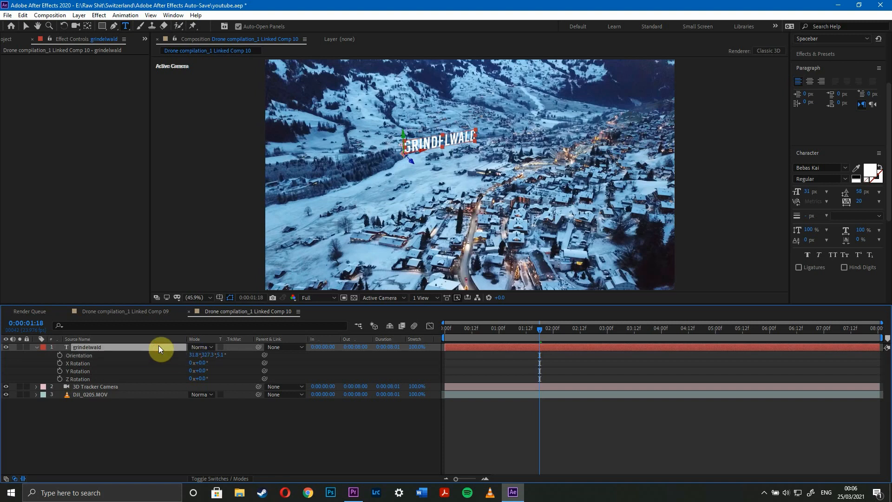
key(p)
drag(198, 355, 57, 355)
drag(215, 359, 323, 366)
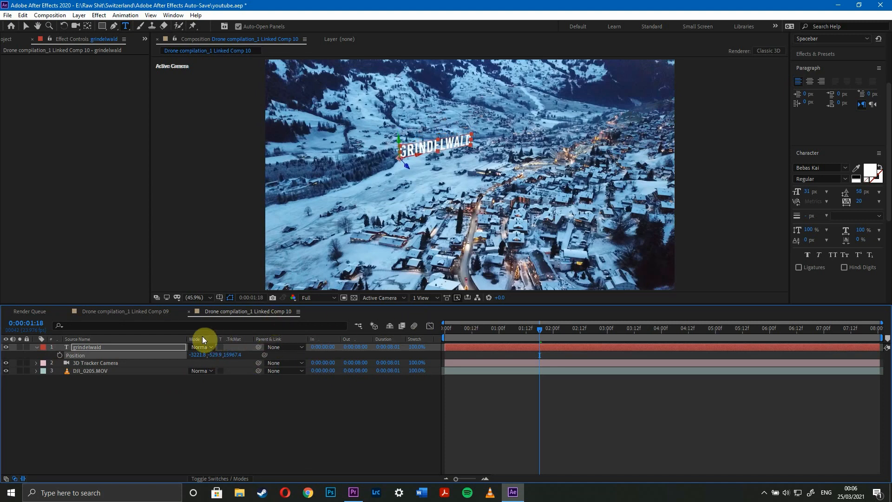
Fine-tune the grindelwald title's orientation and move it to about X -3354.8 and Y -377.9, adjusting its depth slightly.
key(r)
drag(219, 356, 144, 353)
click(211, 432)
click(166, 347)
key(p)
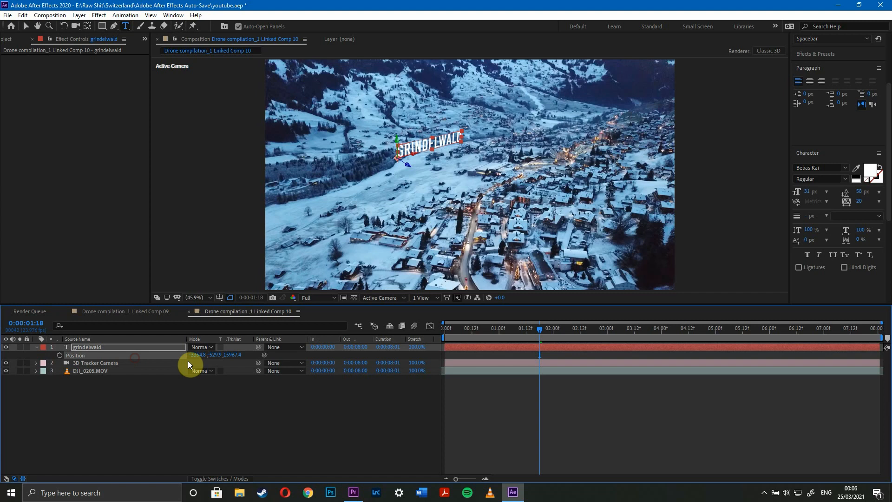
drag(219, 356, 255, 348)
click(495, 414)
Scrub and play the composition from the start to check how the grindelwald title tracks with the footage.
drag(482, 329, 419, 328)
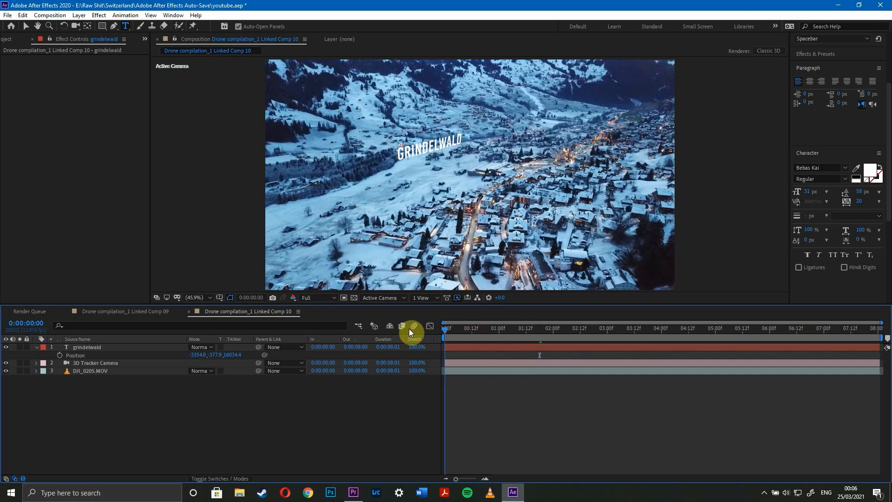
drag(479, 329, 419, 327)
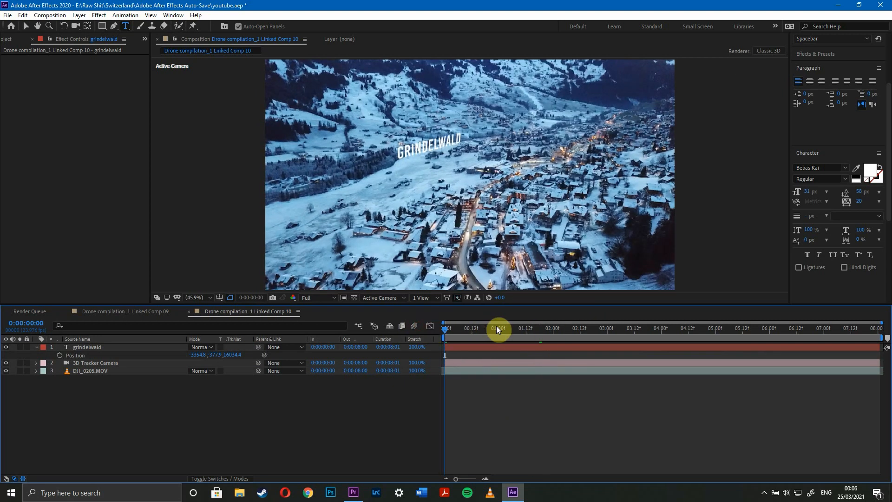
key(space)
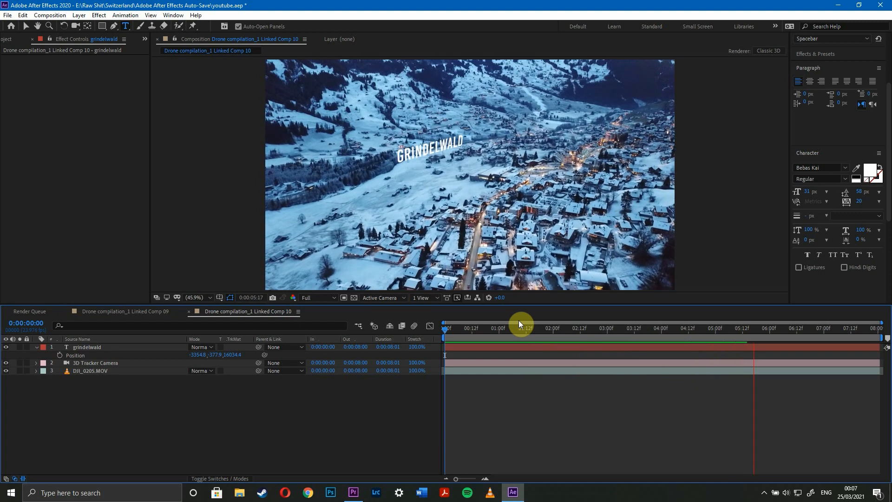
key(space)
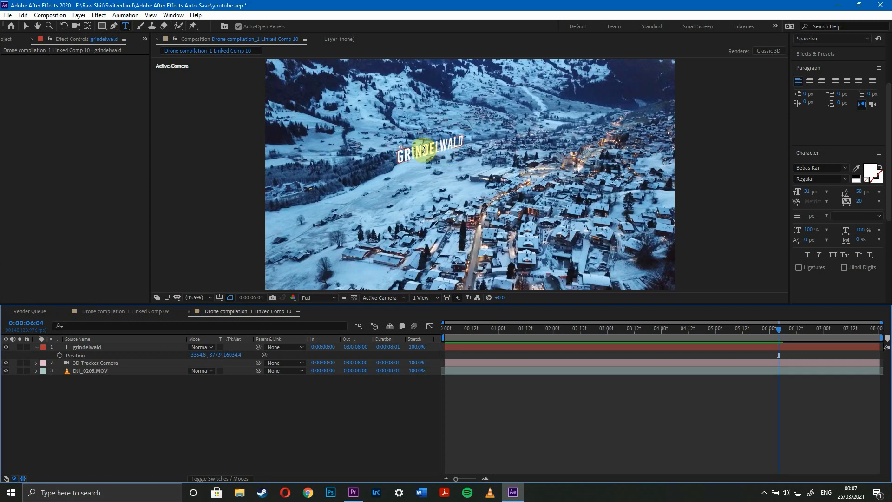
Find the Drop Shadow effect and apply it to the grindelwald text layer.
double_click(425, 150)
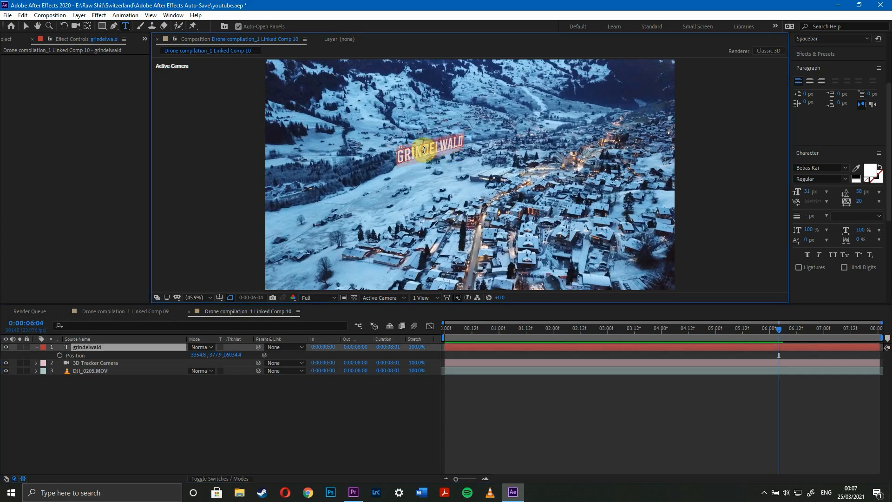
click(815, 55)
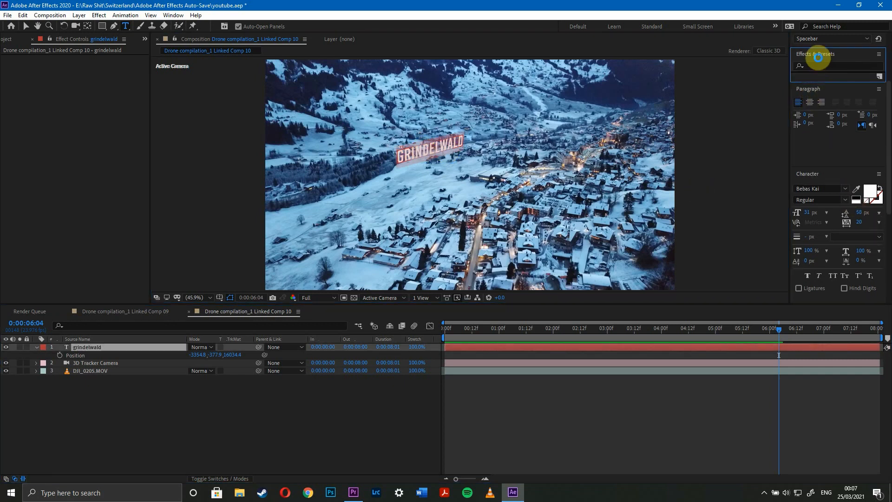
click(822, 66)
text(dr)
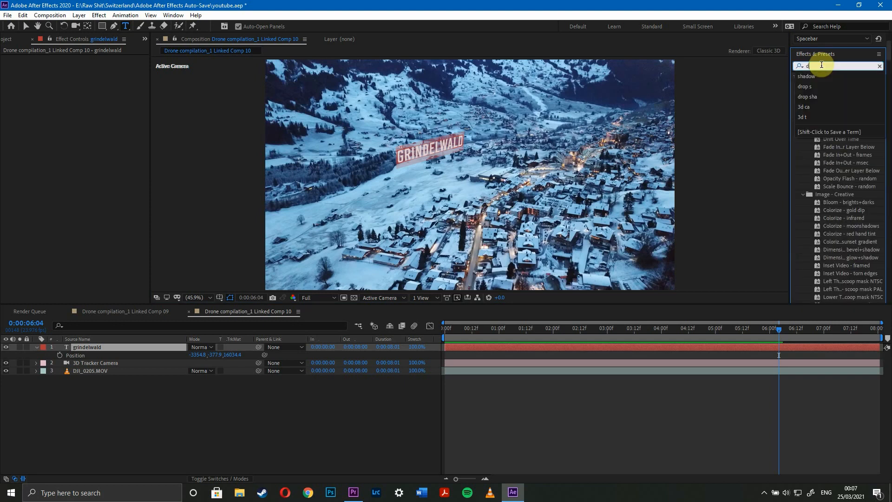
text(op)
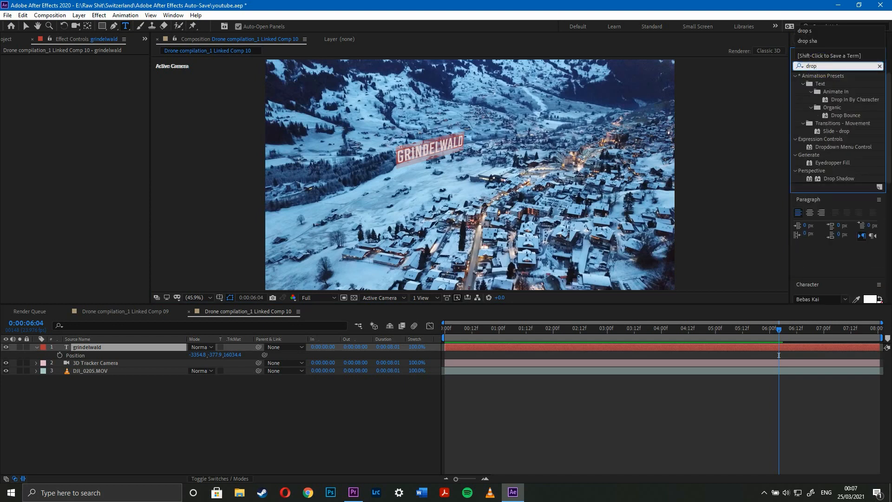
drag(842, 179, 85, 347)
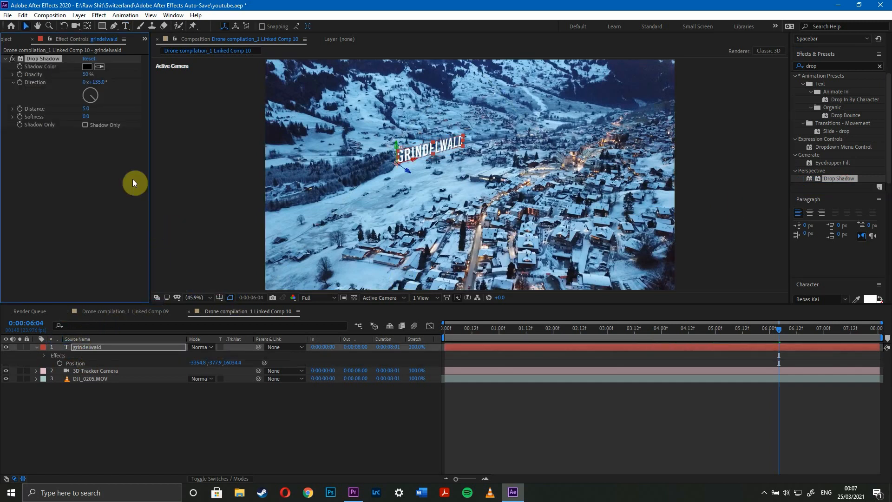
Set the title's drop shadow to direction 188°, softness 39, opacity 39% and distance 8.
drag(93, 102, 92, 105)
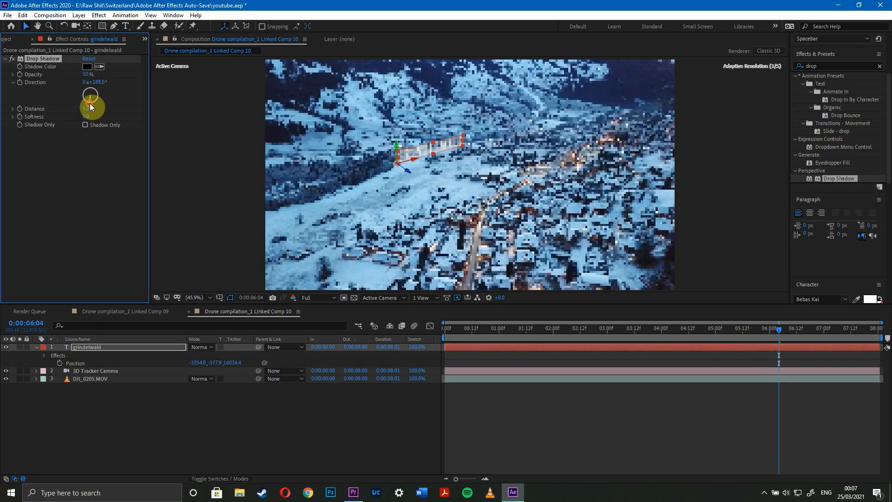
drag(86, 120, 103, 120)
drag(85, 78, 77, 76)
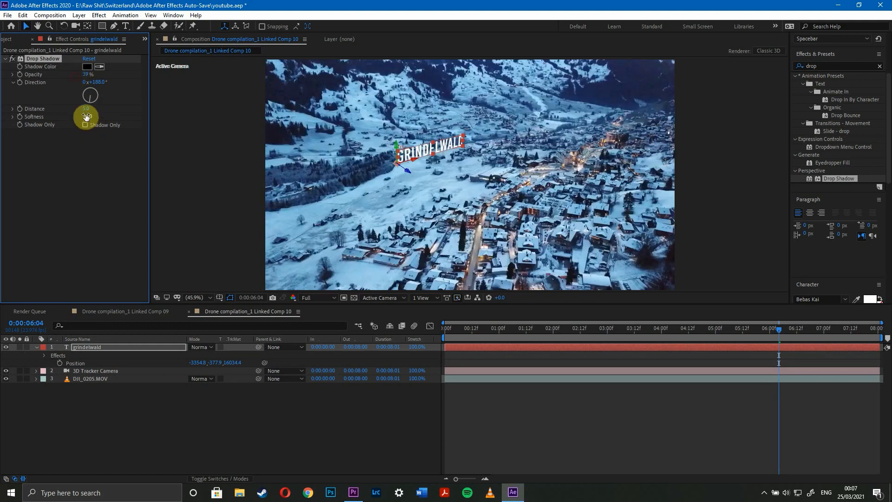
drag(86, 110, 88, 113)
Compare the grindelwald title with the drop shadow turned off and on at different points of the clip.
drag(477, 342, 525, 334)
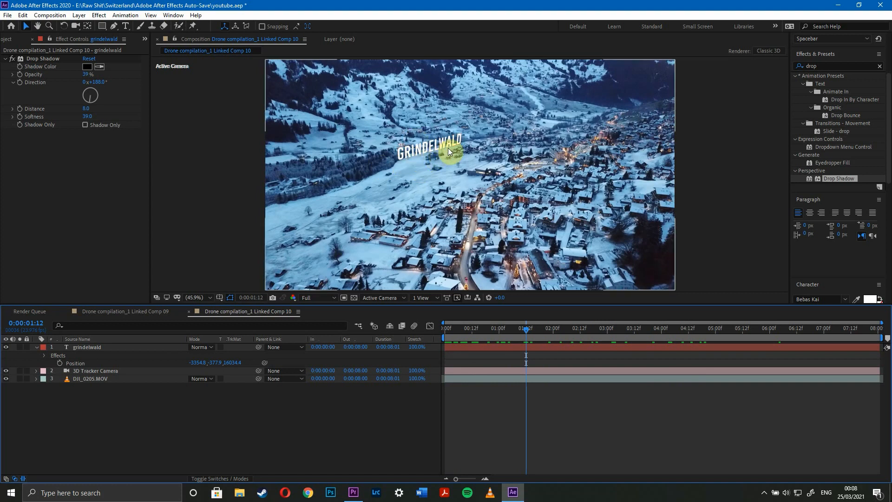
click(14, 61)
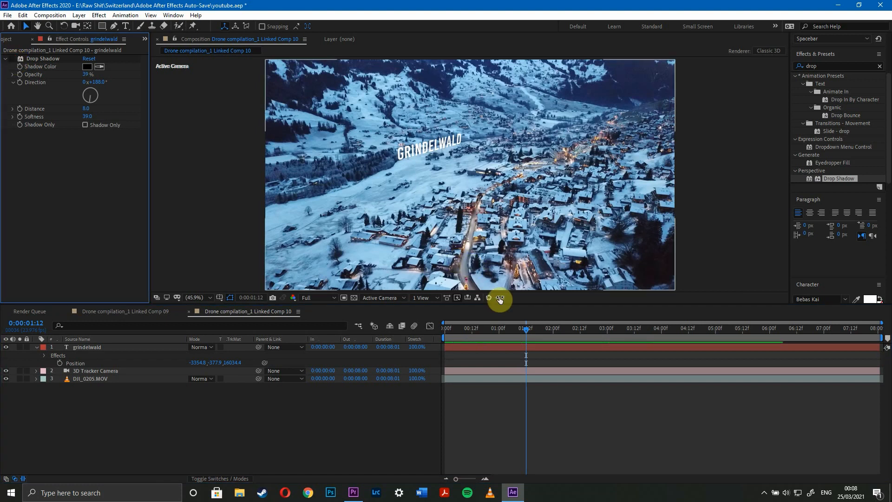
drag(490, 331, 446, 318)
click(11, 59)
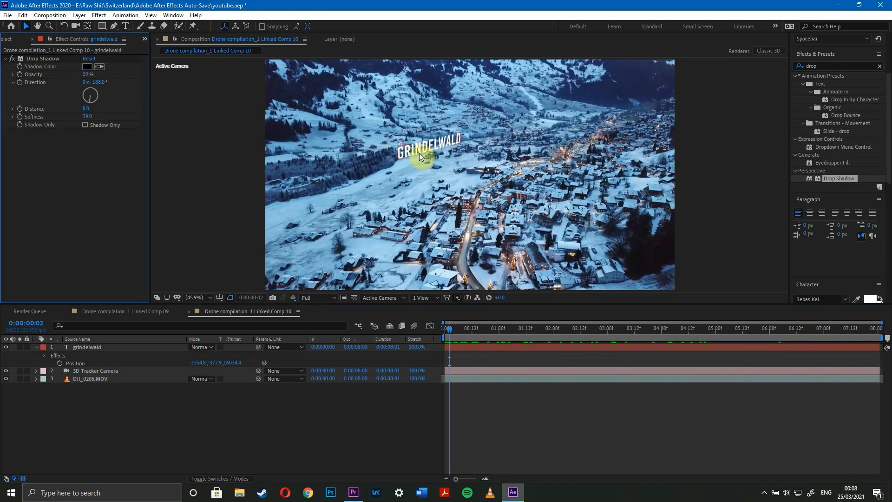
drag(455, 326, 414, 322)
Switch to Premiere Pro and scrub the second linked clip to check its grindelwald title.
click(353, 493)
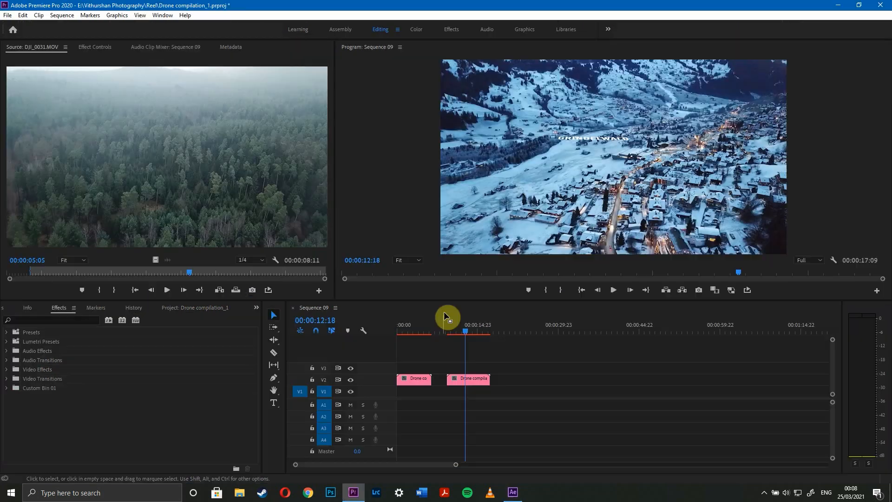
click(472, 326)
drag(472, 326, 469, 329)
Switch back to After Effects, save the youtube.aep project and close it.
click(513, 493)
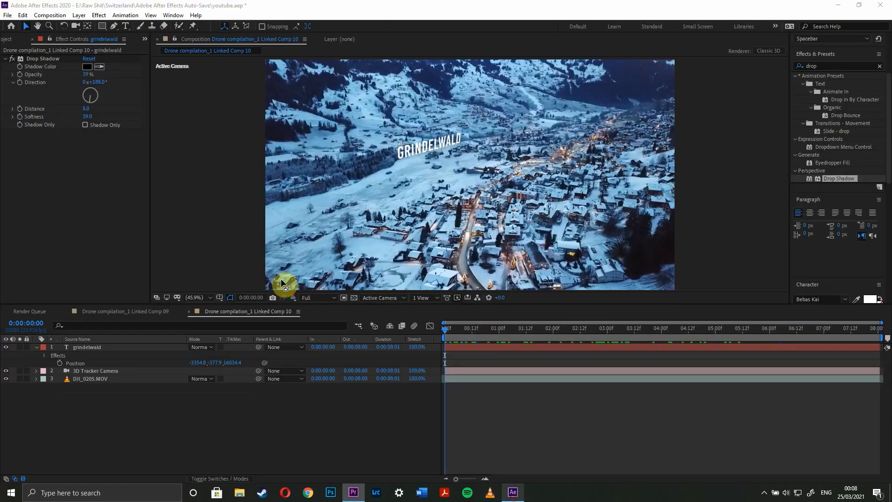
click(8, 14)
click(19, 100)
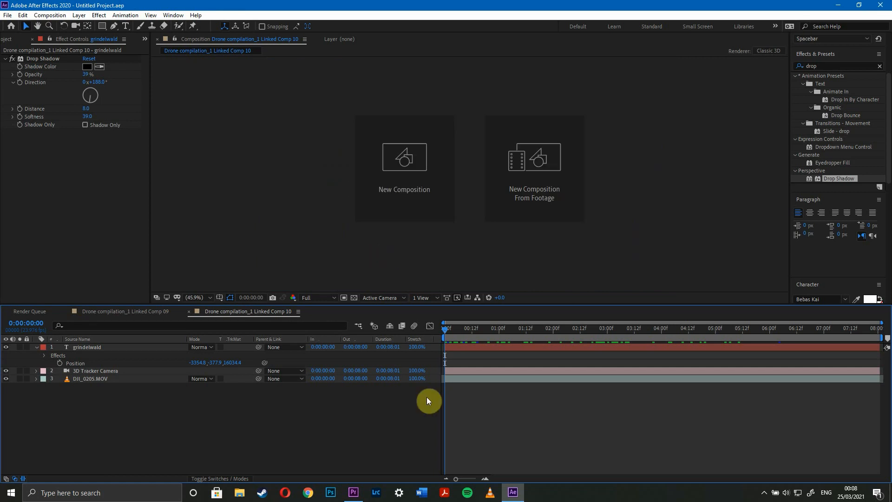
Switch to Premiere Pro and play and scrub both linked clips in Sequence 09 to review the tracked titles.
click(353, 492)
mouse_move(467, 328)
mouse_down()
mouse_move(492, 329)
mouse_move(468, 326)
mouse_up()
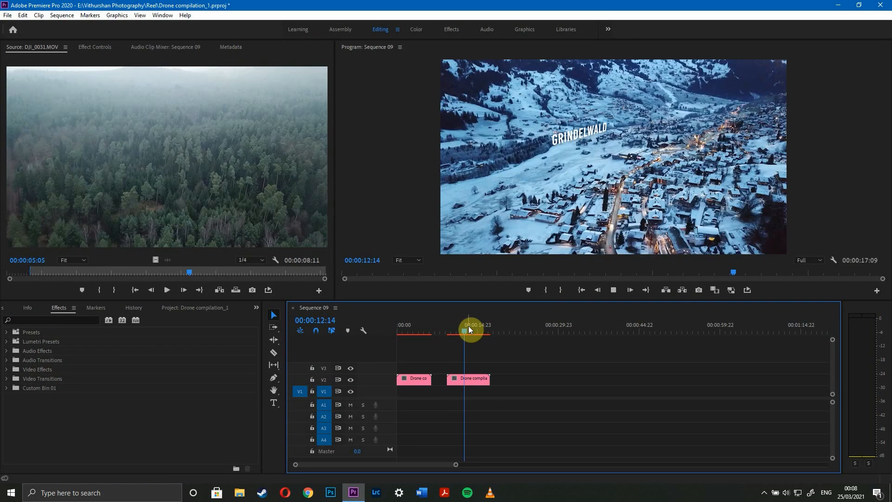
key(space)
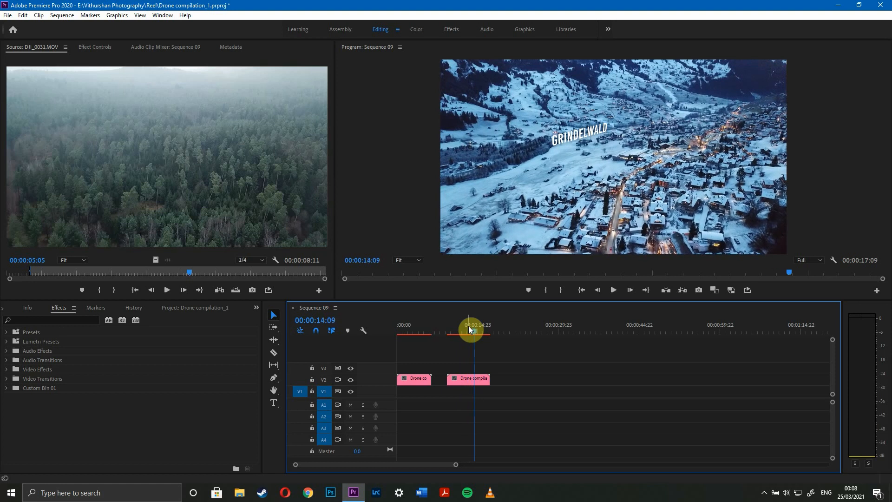
drag(469, 325, 434, 335)
drag(449, 335, 475, 336)
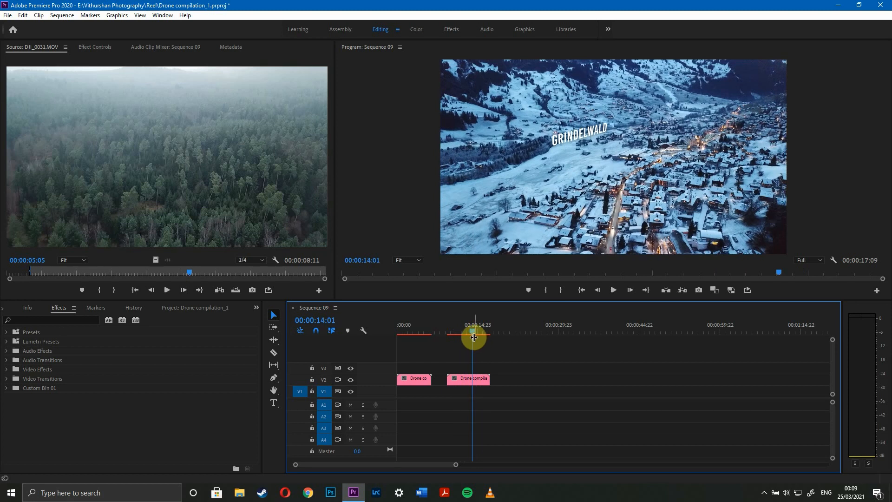
click(470, 330)
drag(469, 330, 462, 330)
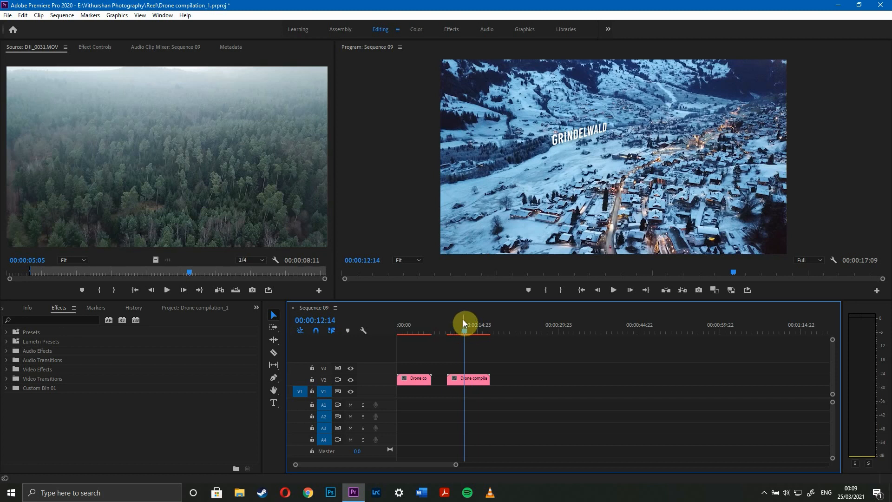
drag(464, 329, 418, 330)
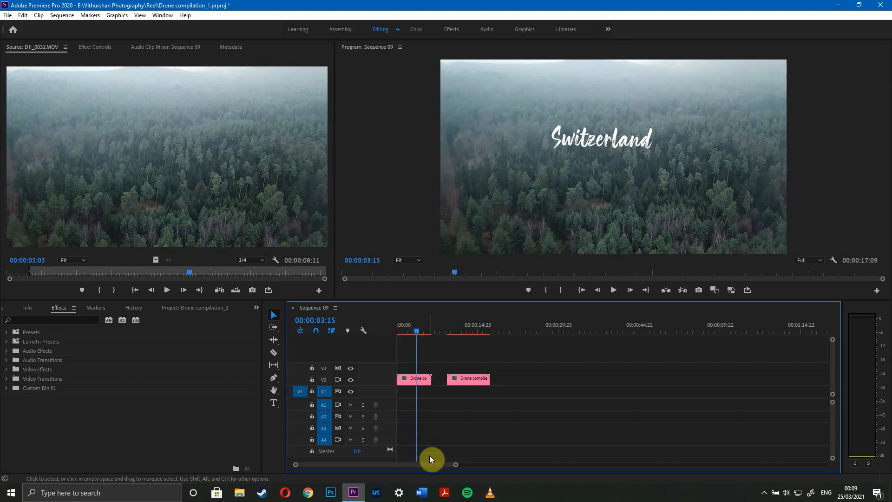